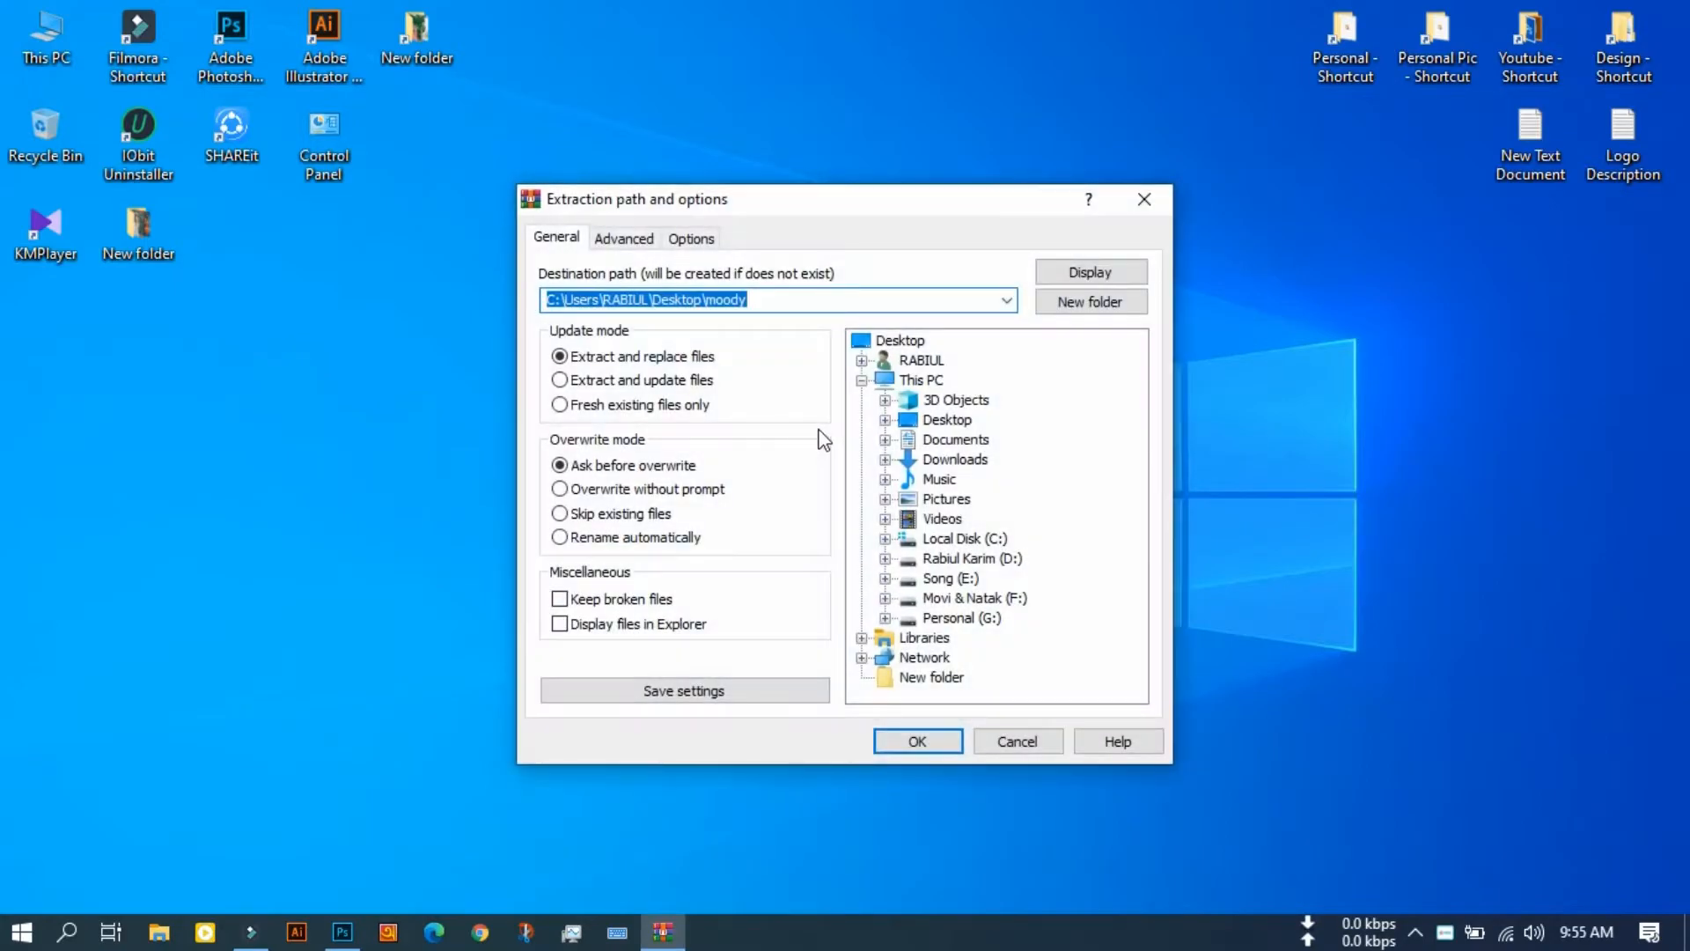
# Step: Extract the moody archive to a moody folder on the desktop, supplying the archive password, and move the archive beside the Control Panel icon
pyautogui.click(927, 741)
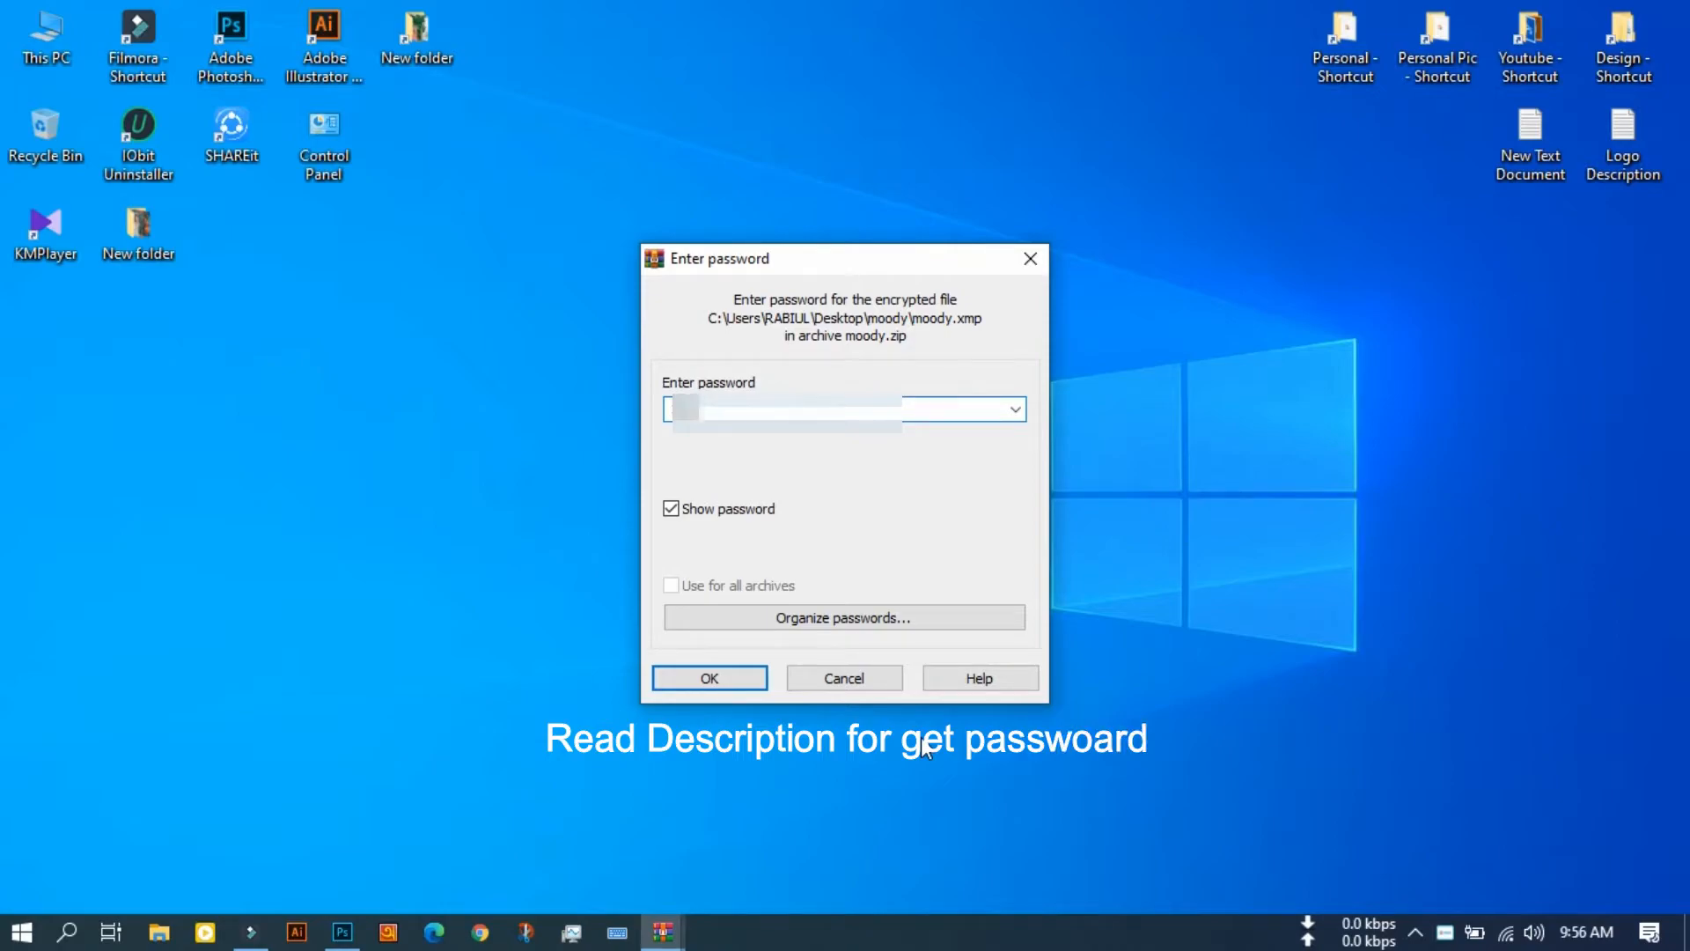
pyautogui.press('Return')
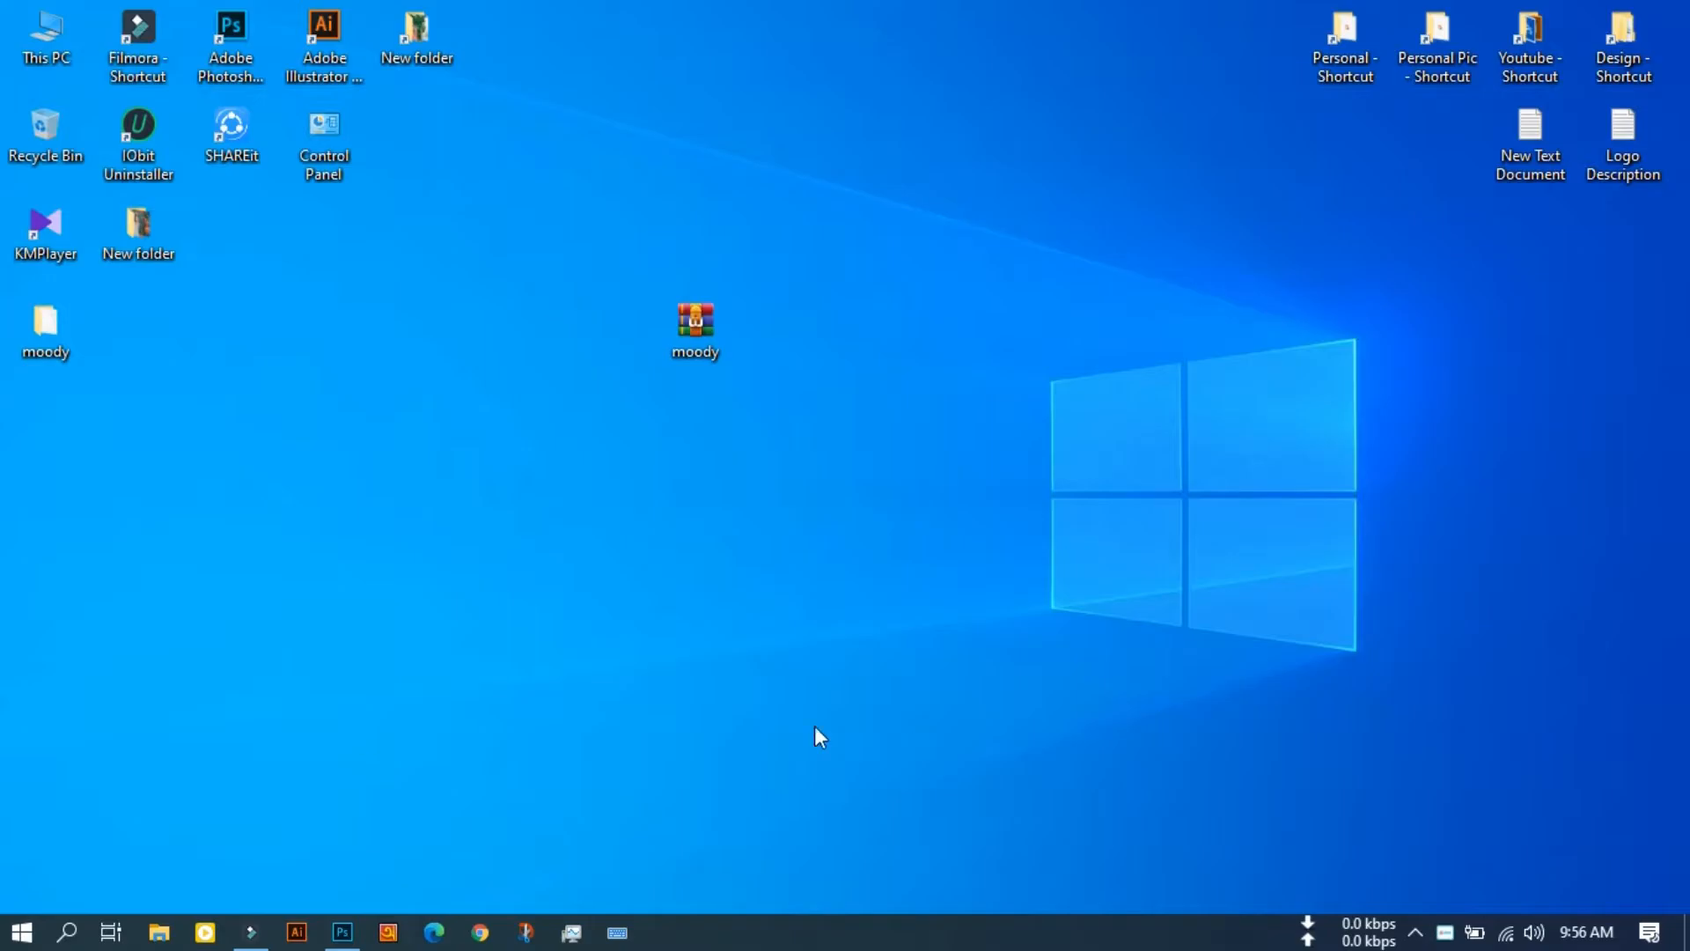
pyautogui.moveTo(660, 317); pyautogui.dragTo(381, 125)
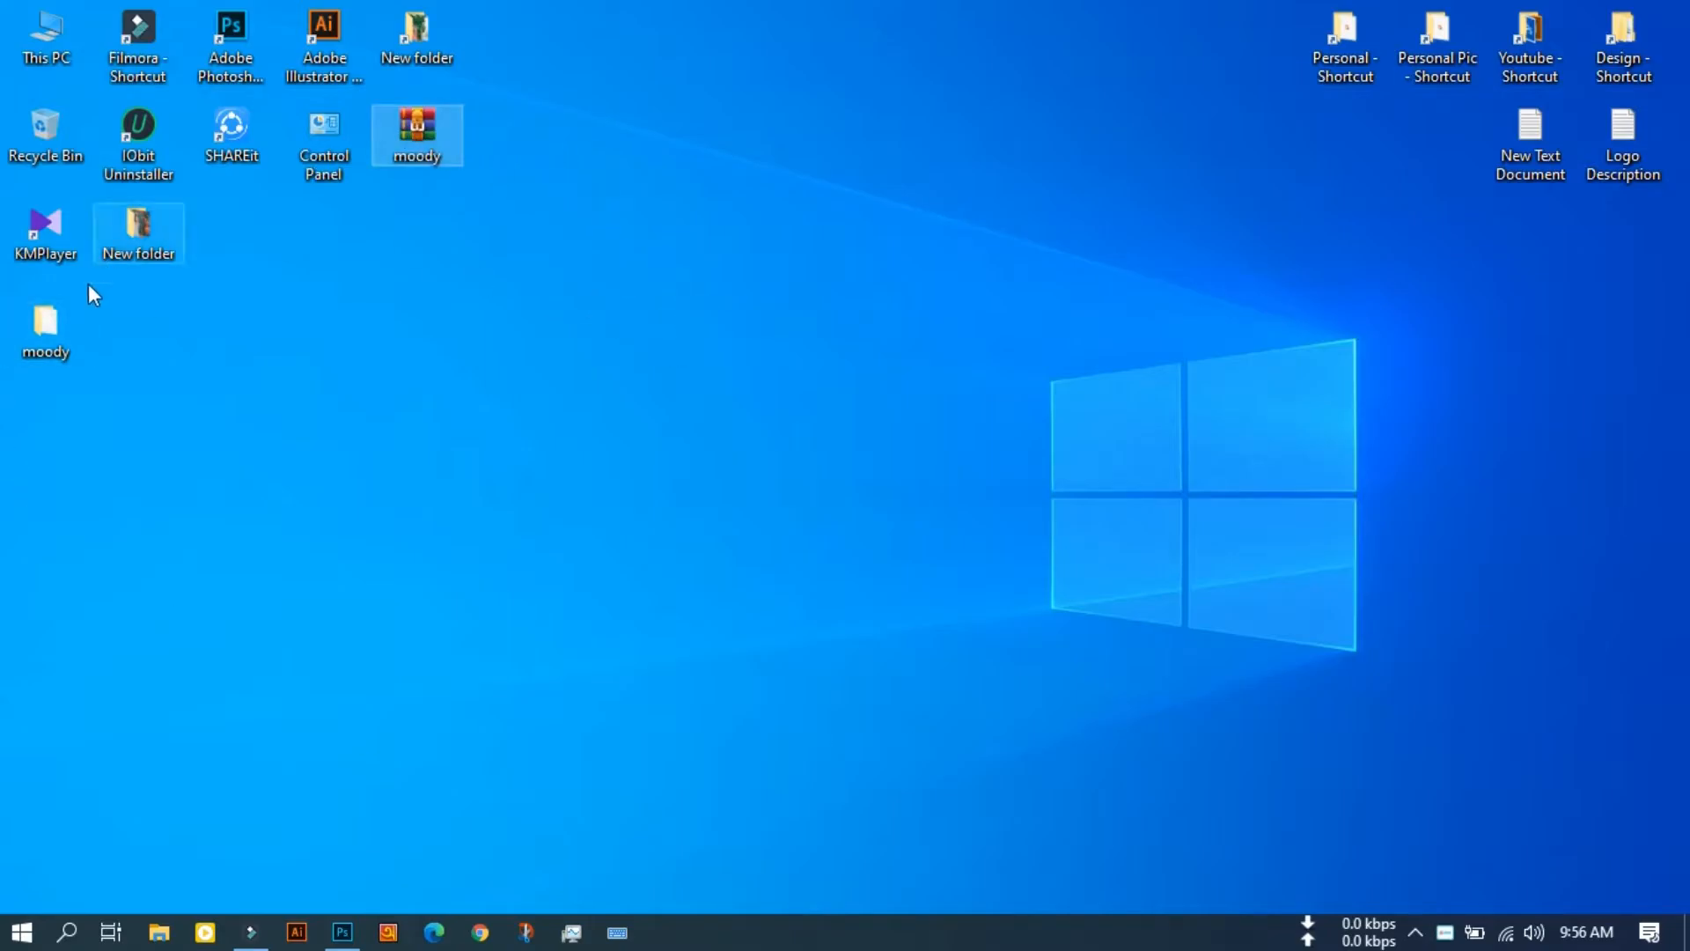
# Step: Inspect the extracted moody folder for the moody.xmp preset file, enlarge its icon view, and close the folder
pyautogui.doubleClick(69, 317)
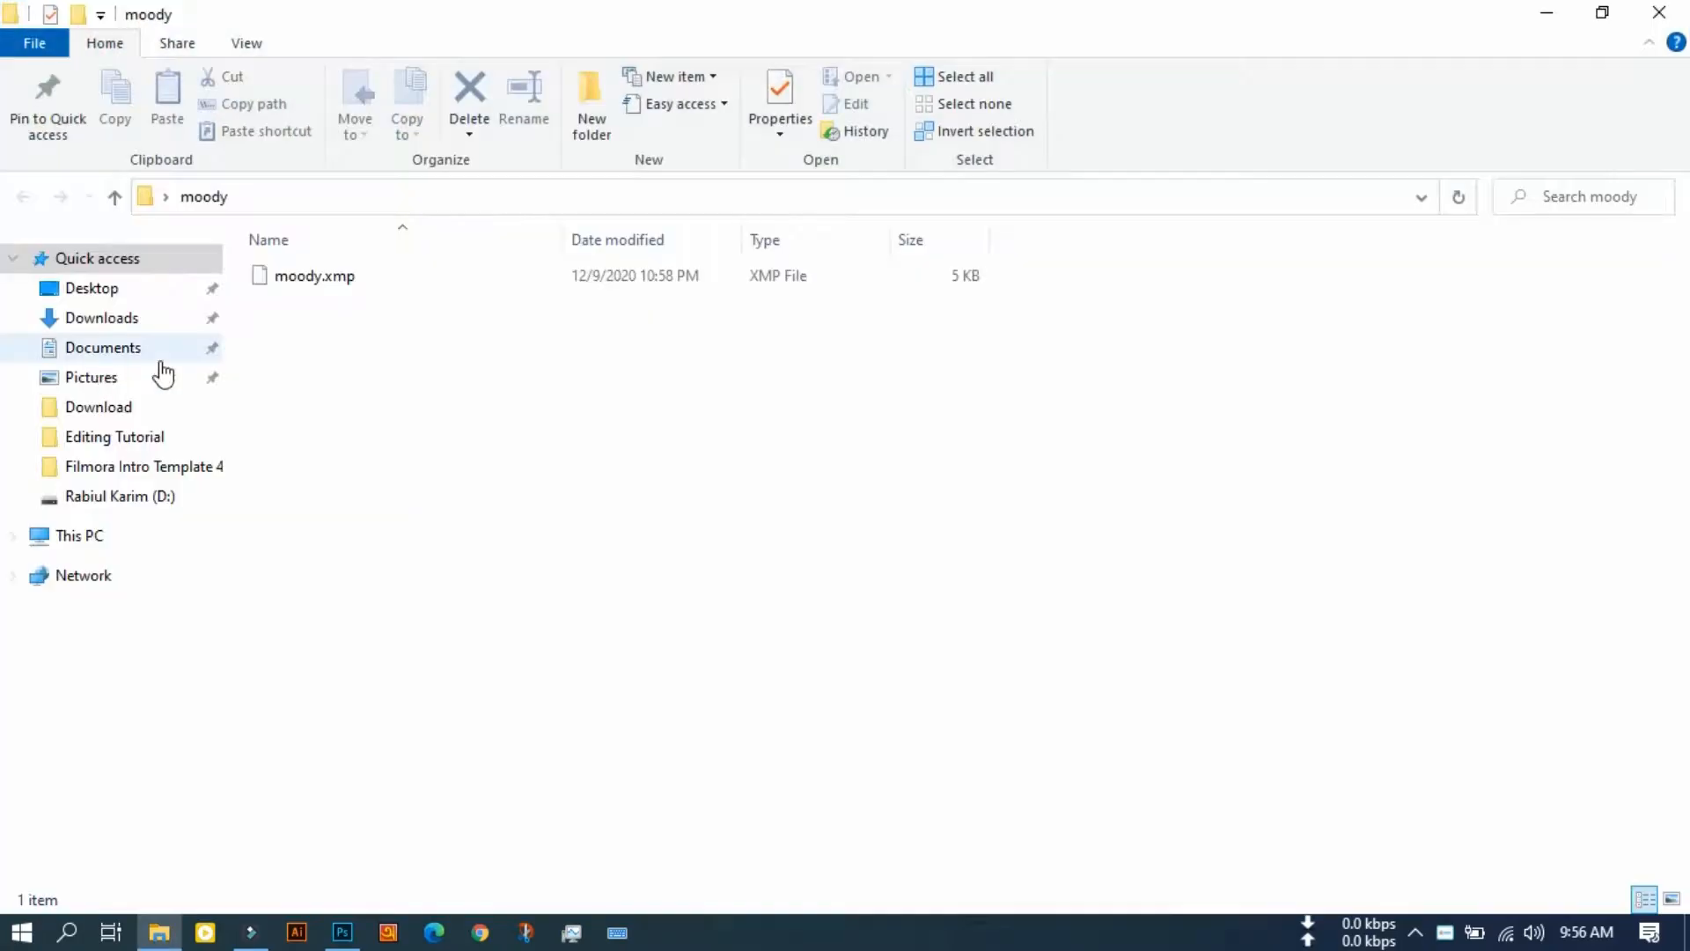
pyautogui.click(315, 286)
pyautogui.keyDown('ctrl'); pyautogui.scroll(3, 584, 291); pyautogui.keyUp('ctrl')
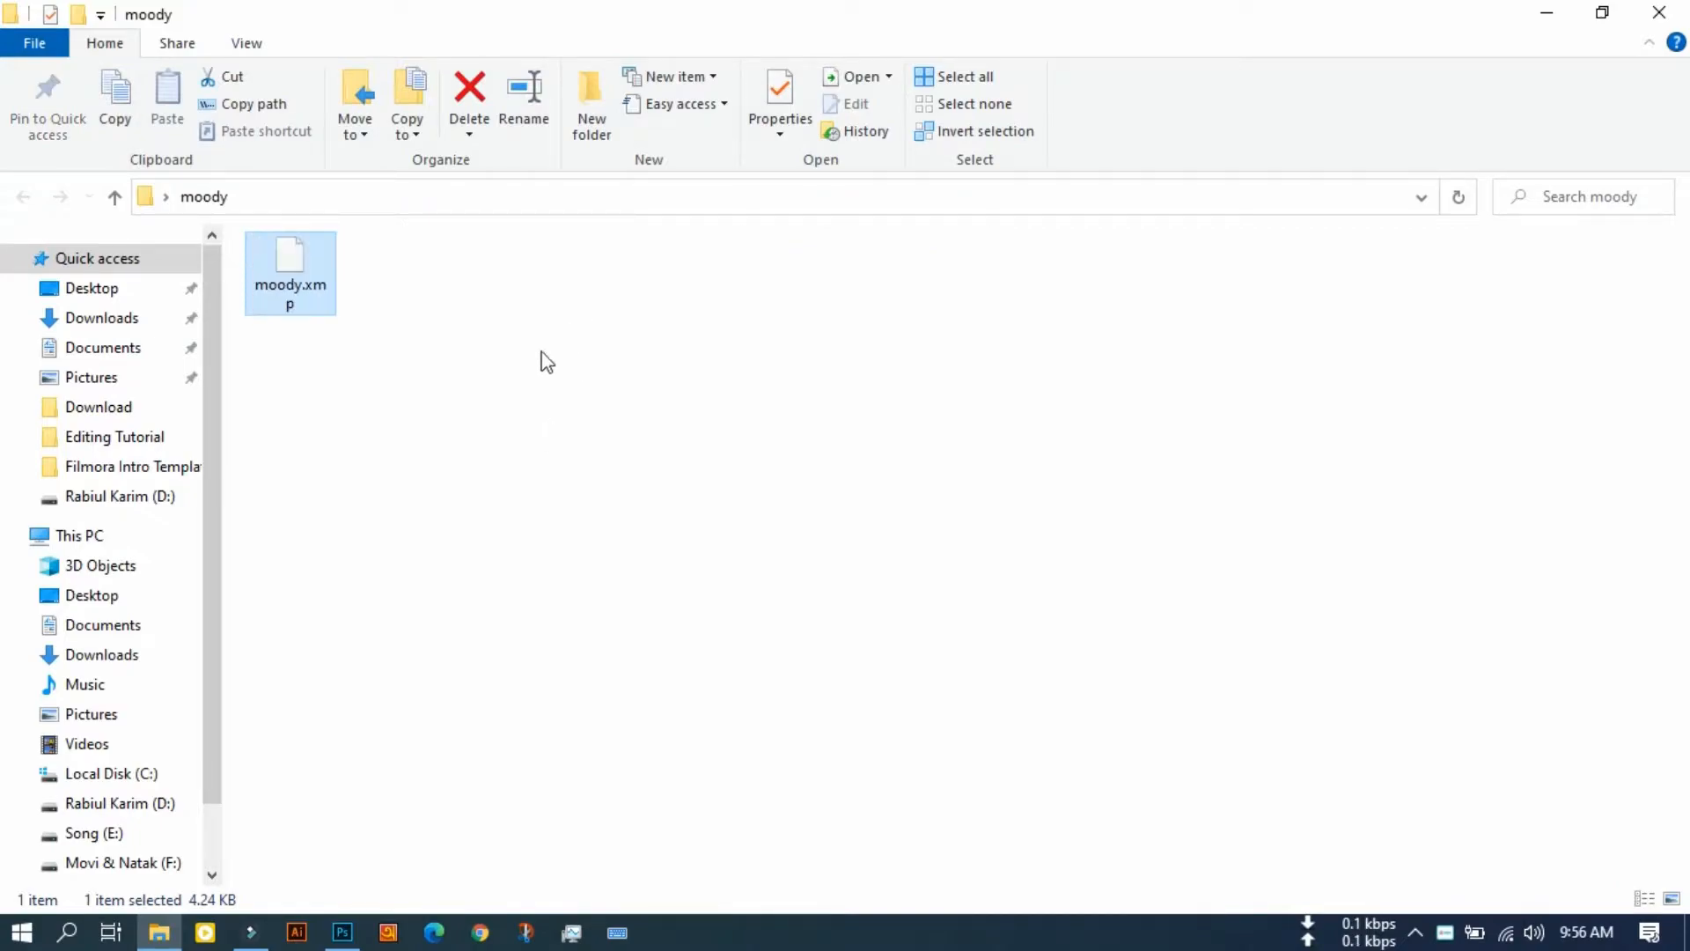
pyautogui.click(471, 403)
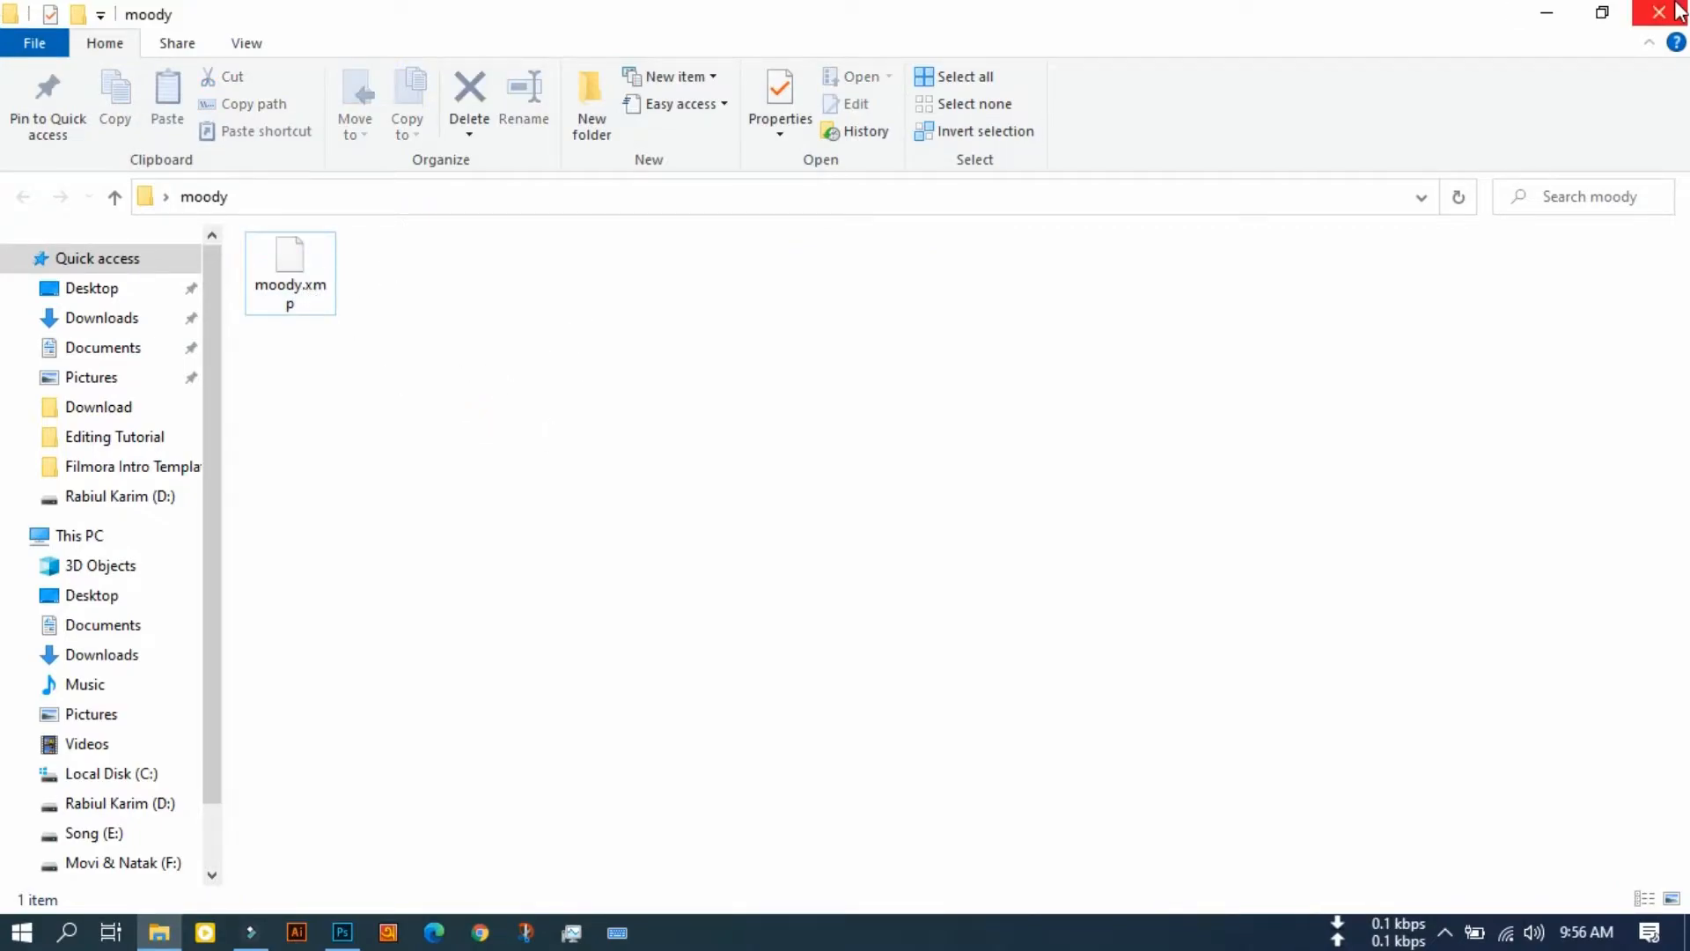
pyautogui.click(1659, 12)
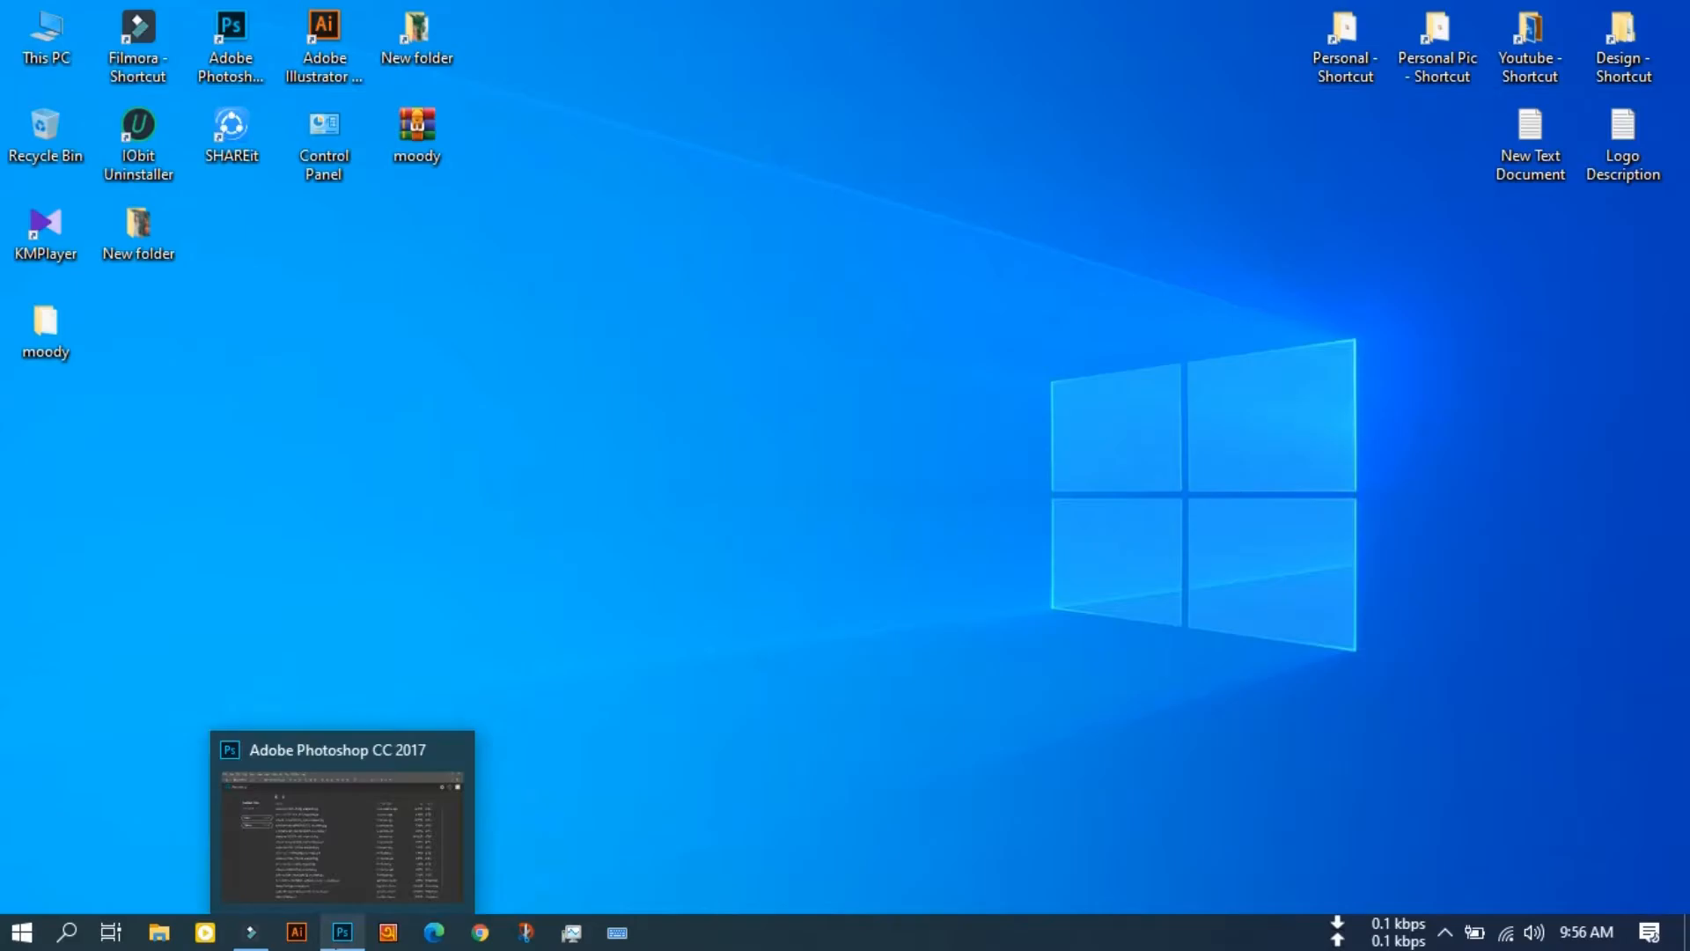
# Step: Switch to Photoshop and open the grass field photo Q-mo5ijYwjg-unsplash through the New folder shortcut on the desktop
pyautogui.click(344, 933)
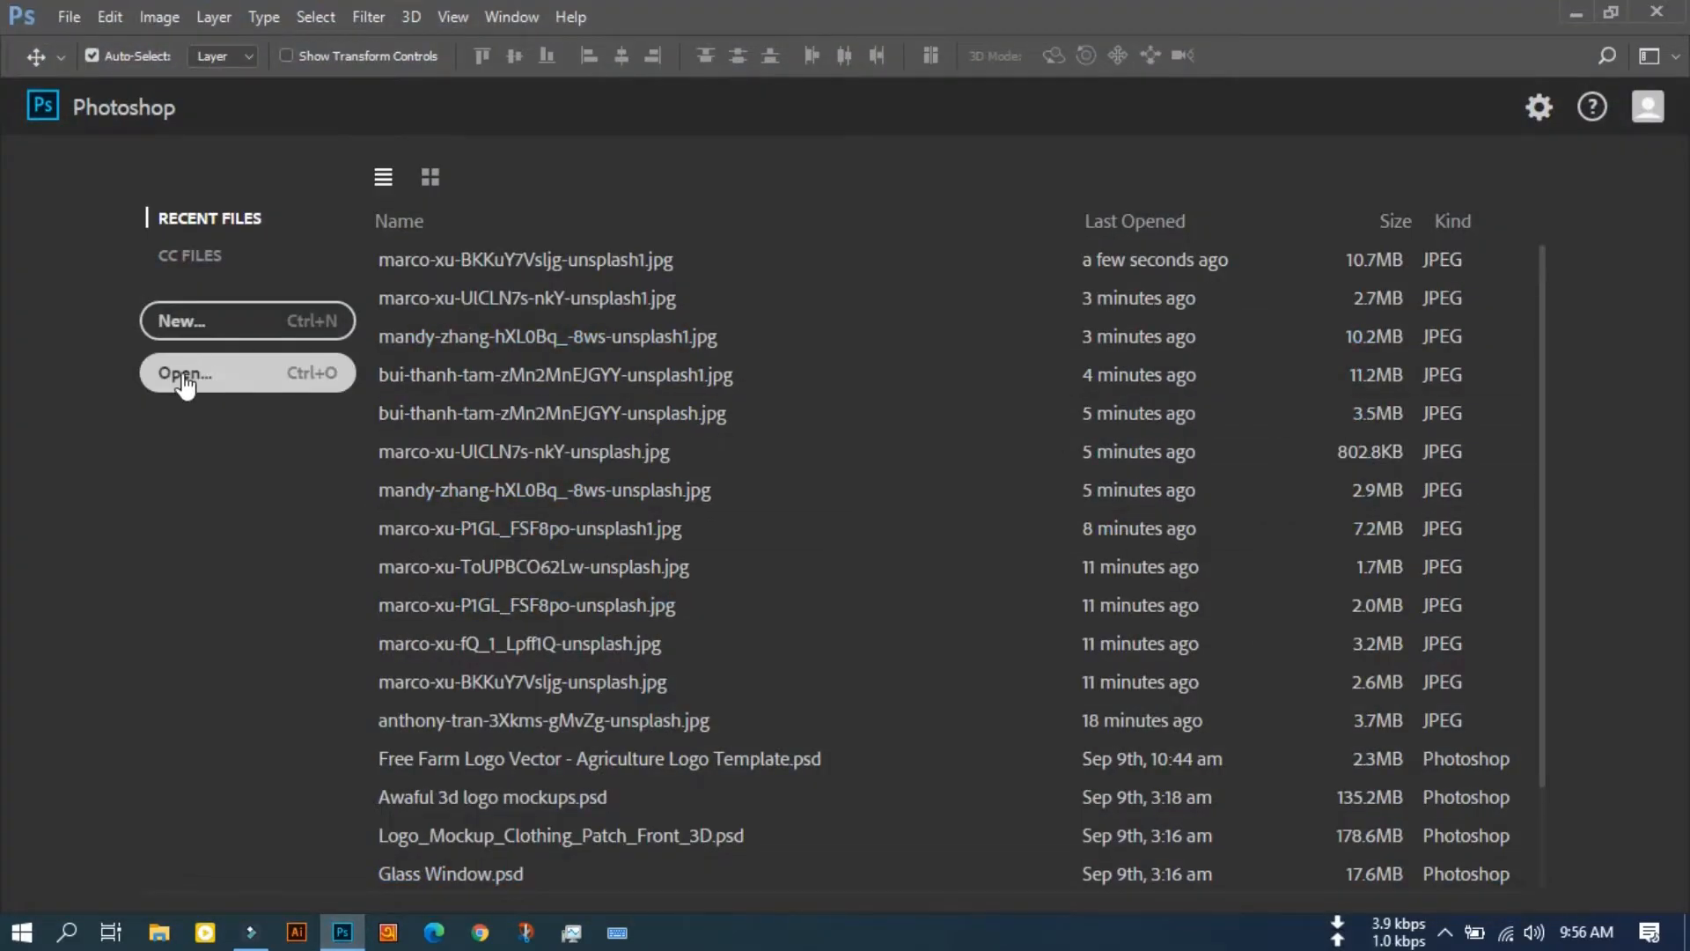
pyautogui.click(185, 374)
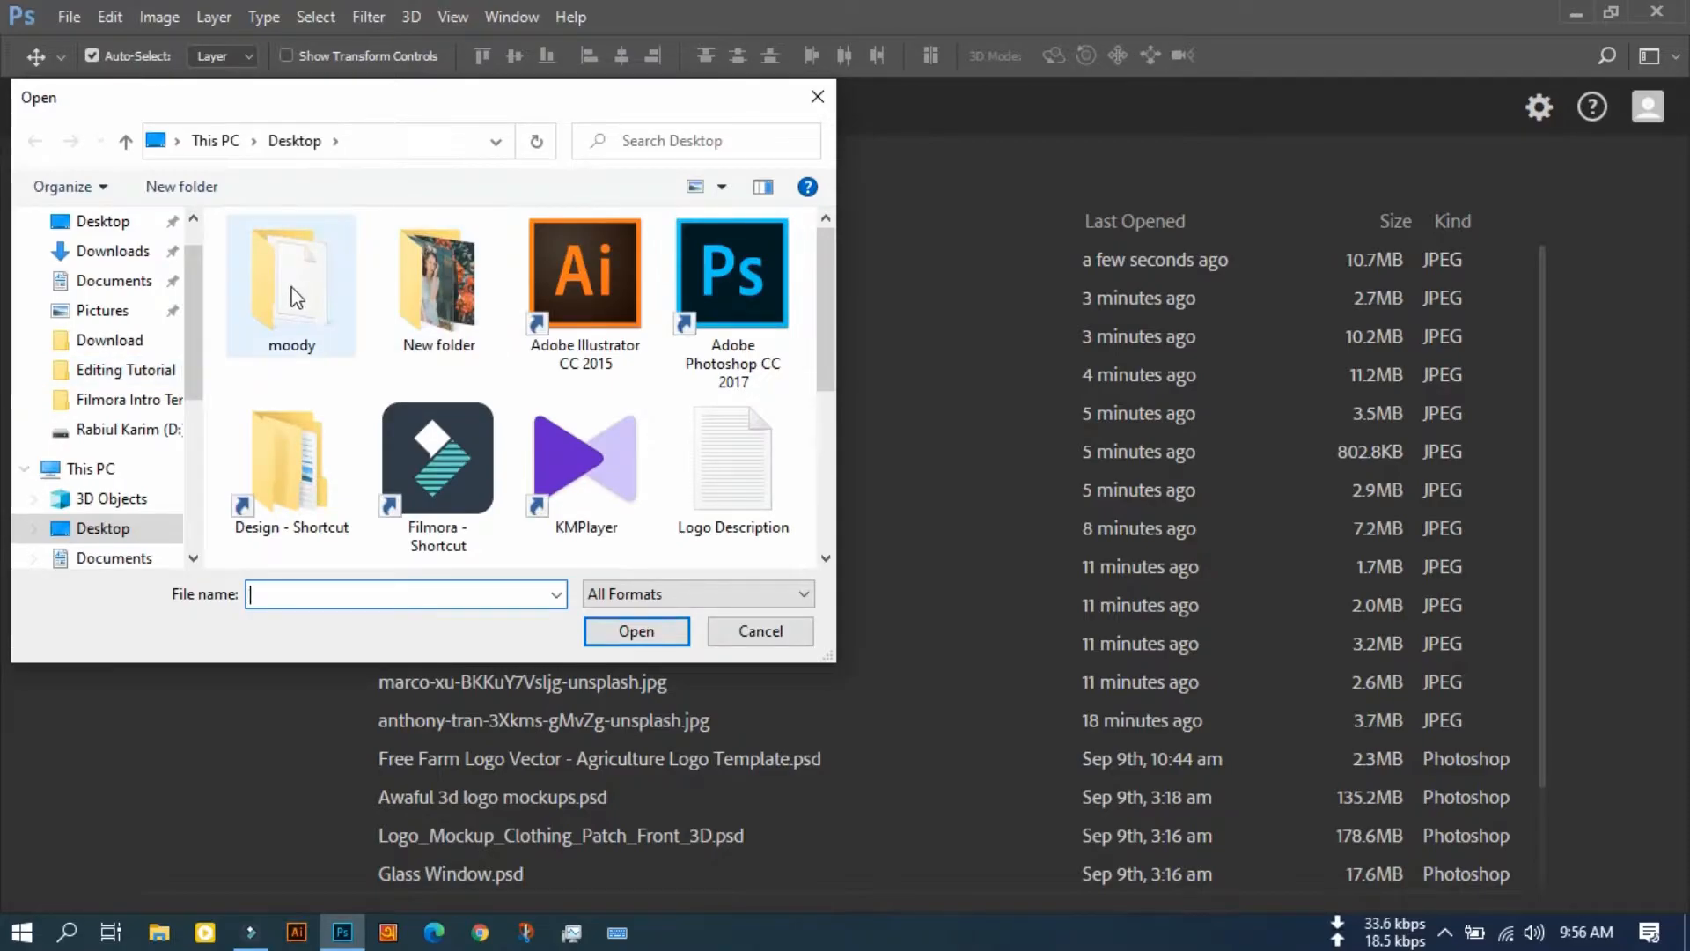
pyautogui.scroll(-3, 287, 462)
pyautogui.click(468, 340)
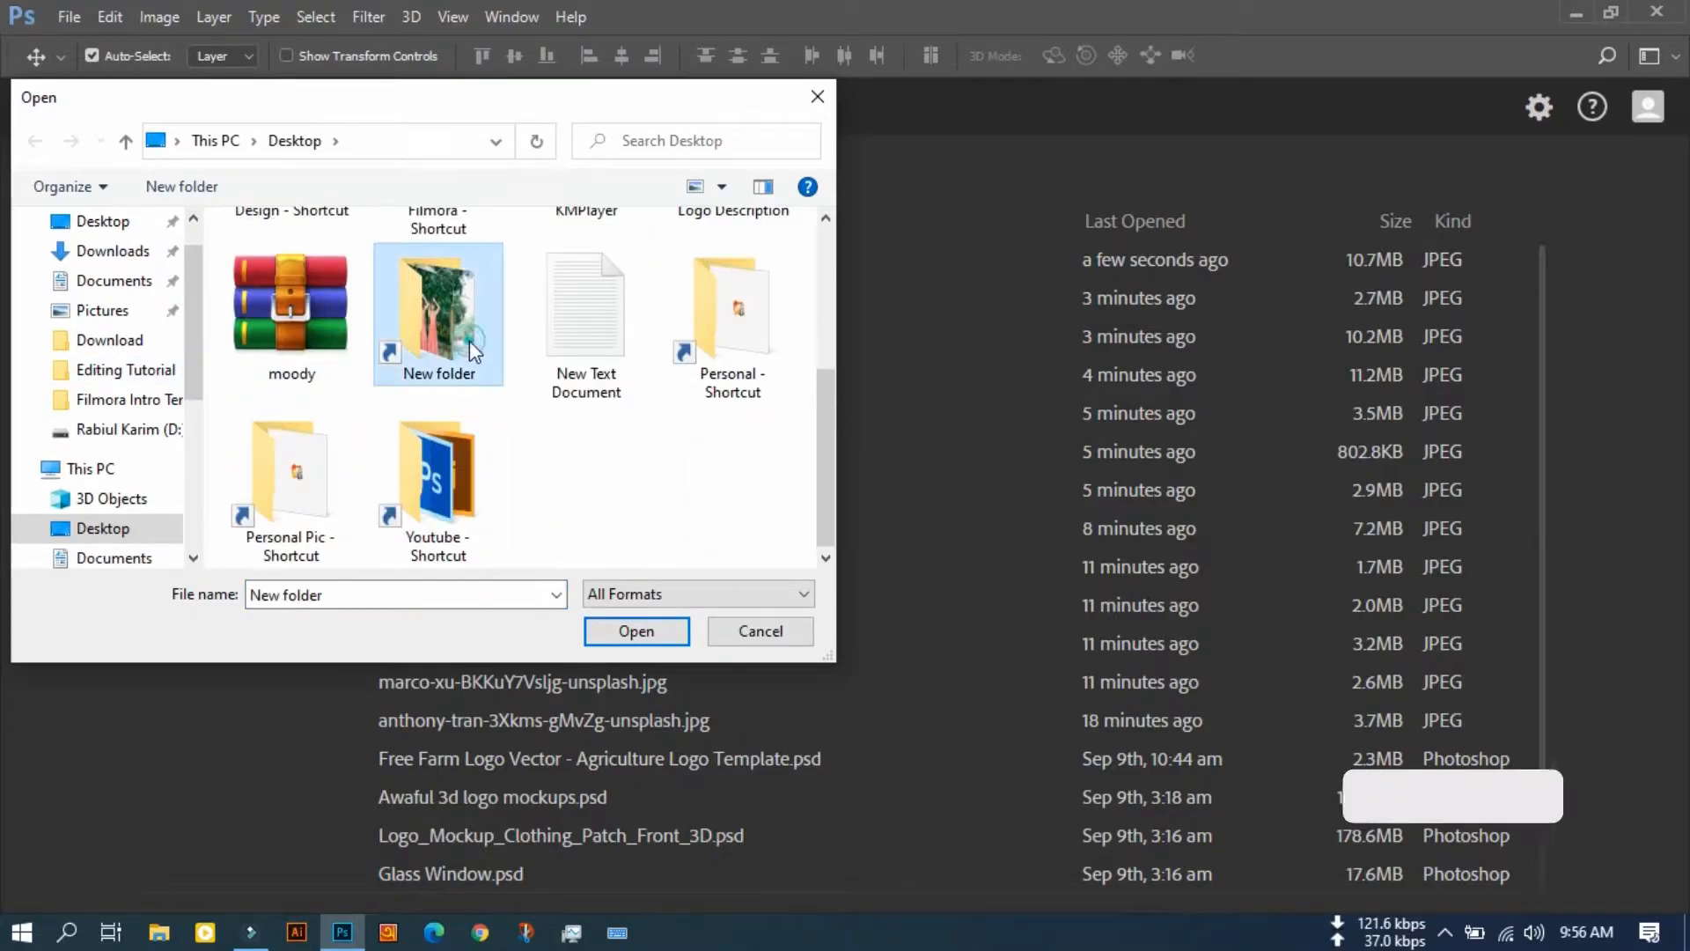
pyautogui.doubleClick(468, 341)
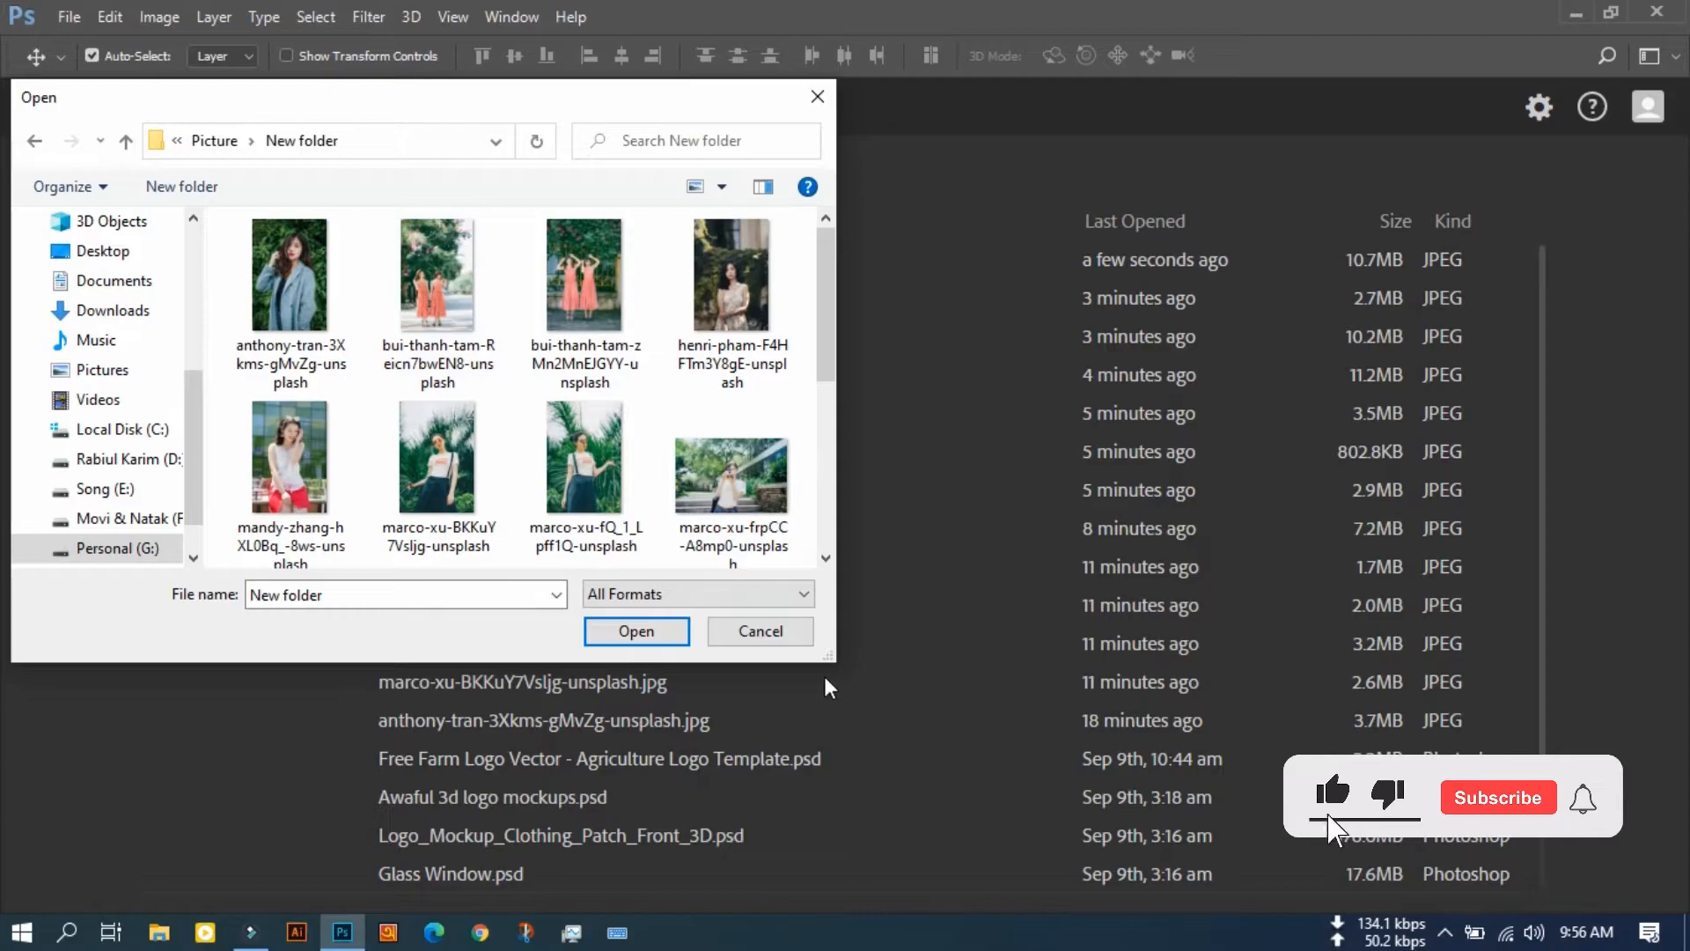
pyautogui.moveTo(832, 660); pyautogui.dragTo(1245, 850)
pyautogui.click(1131, 505)
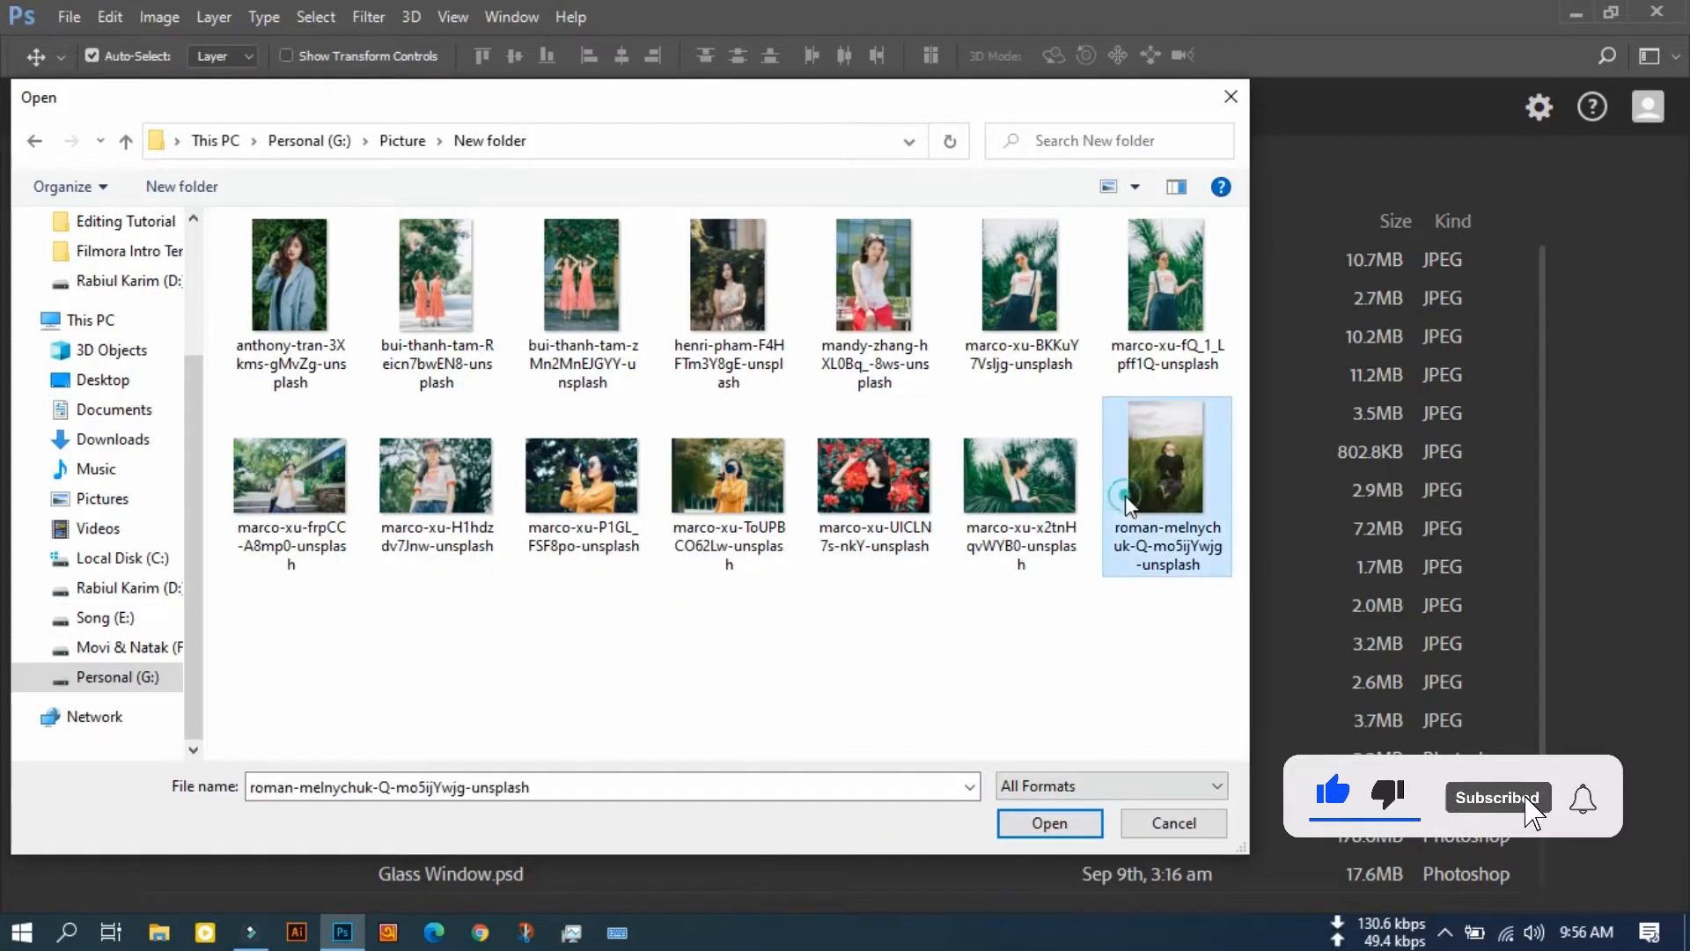
pyautogui.click(1050, 822)
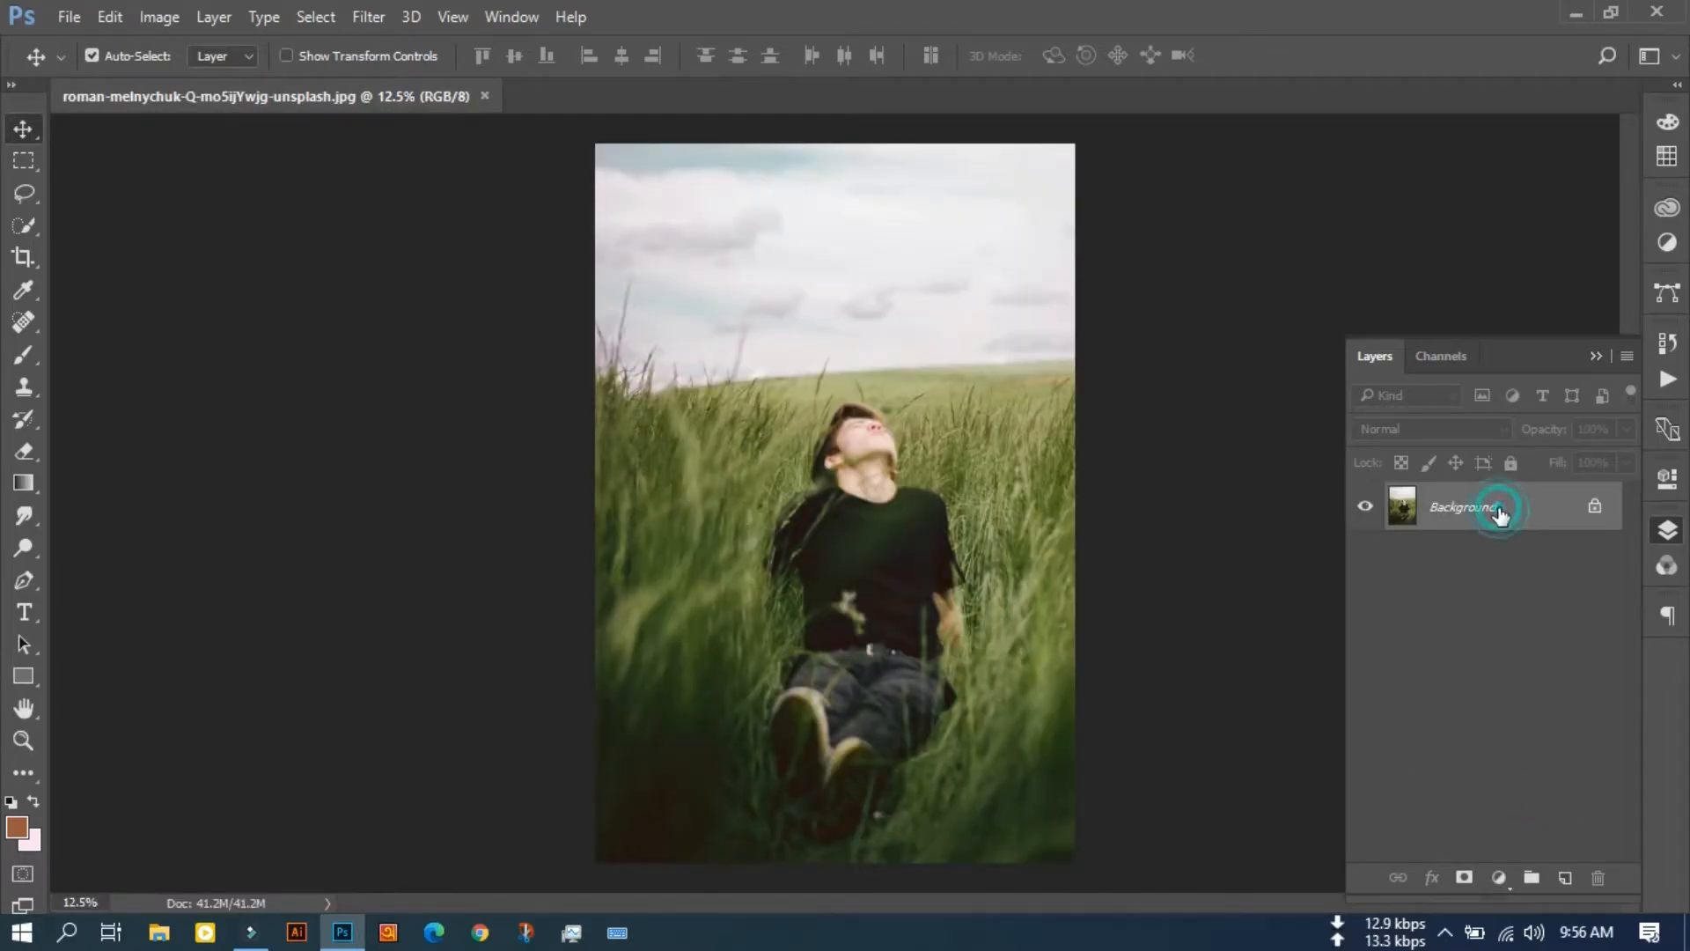
# Step: Duplicate the Background layer and open the Camera Raw Filter on the copy
pyautogui.hotkey('ctrl', 'j')
pyautogui.hotkey('ctrl', 'j')
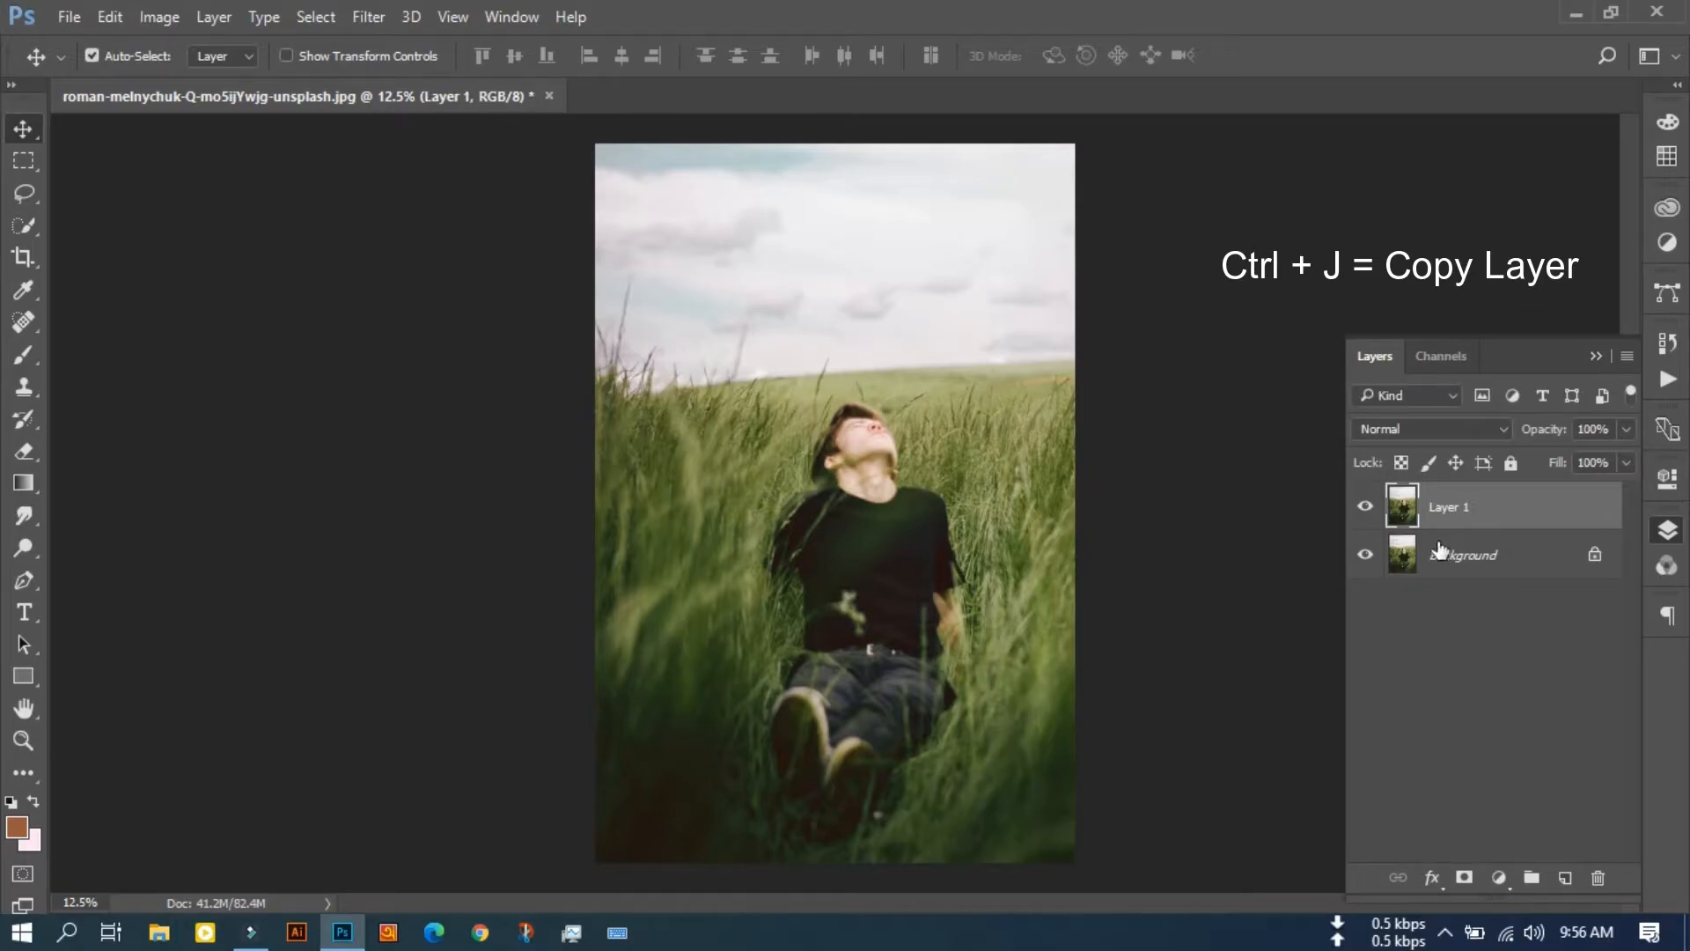
pyautogui.click(370, 17)
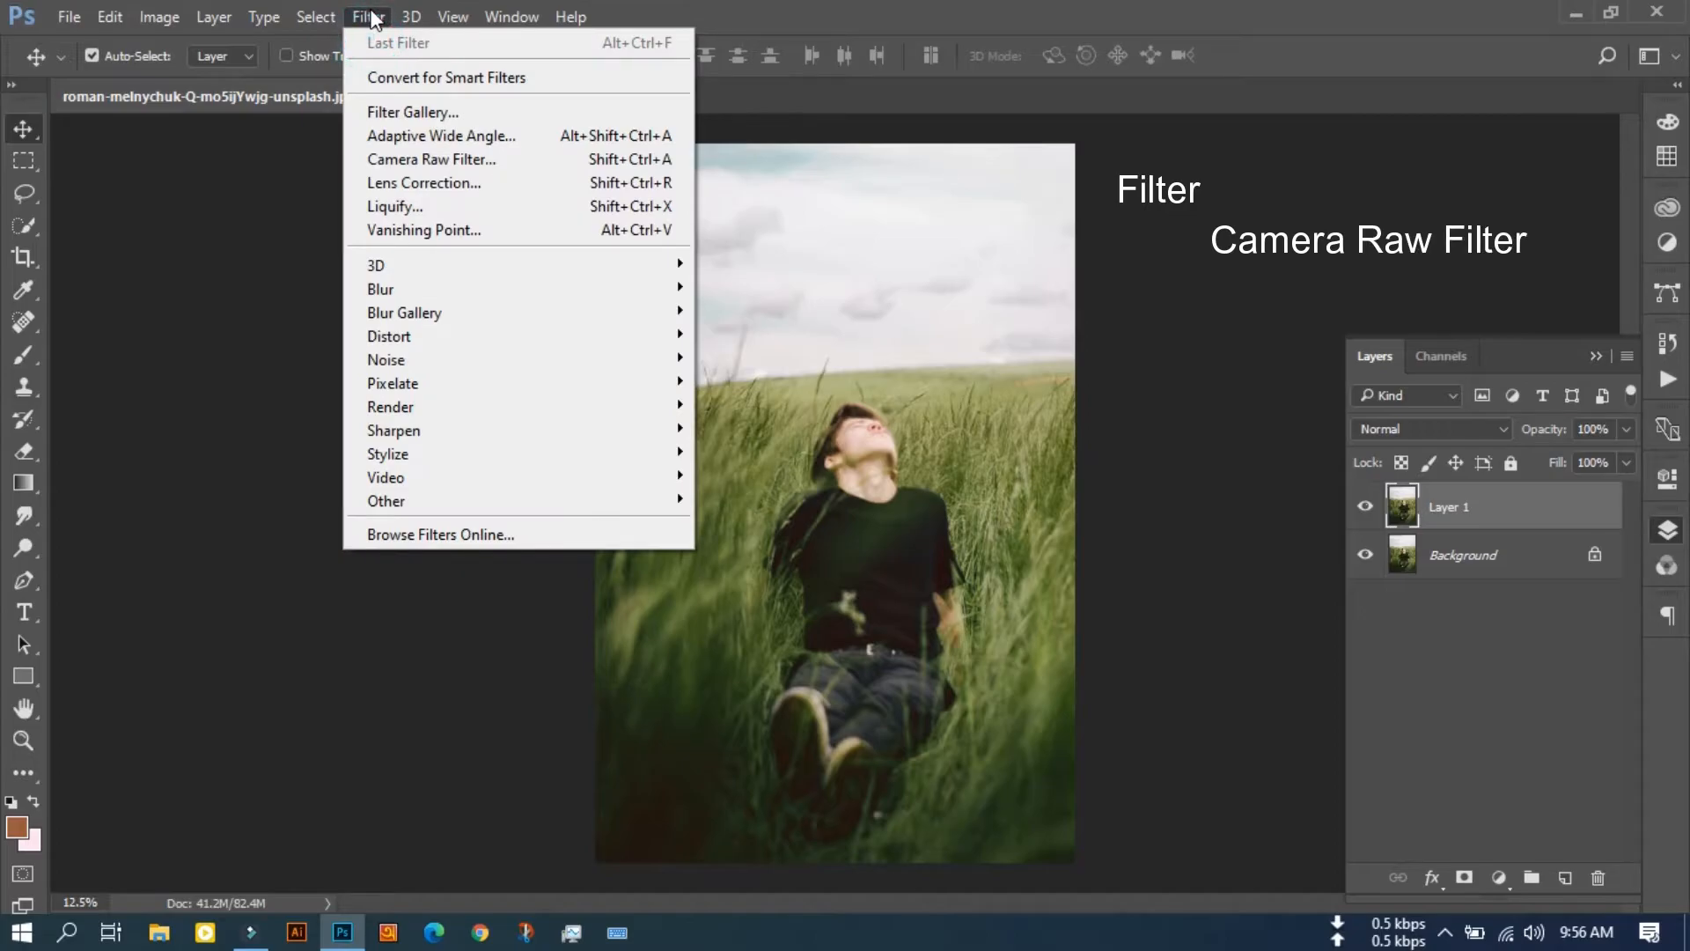
pyautogui.click(651, 167)
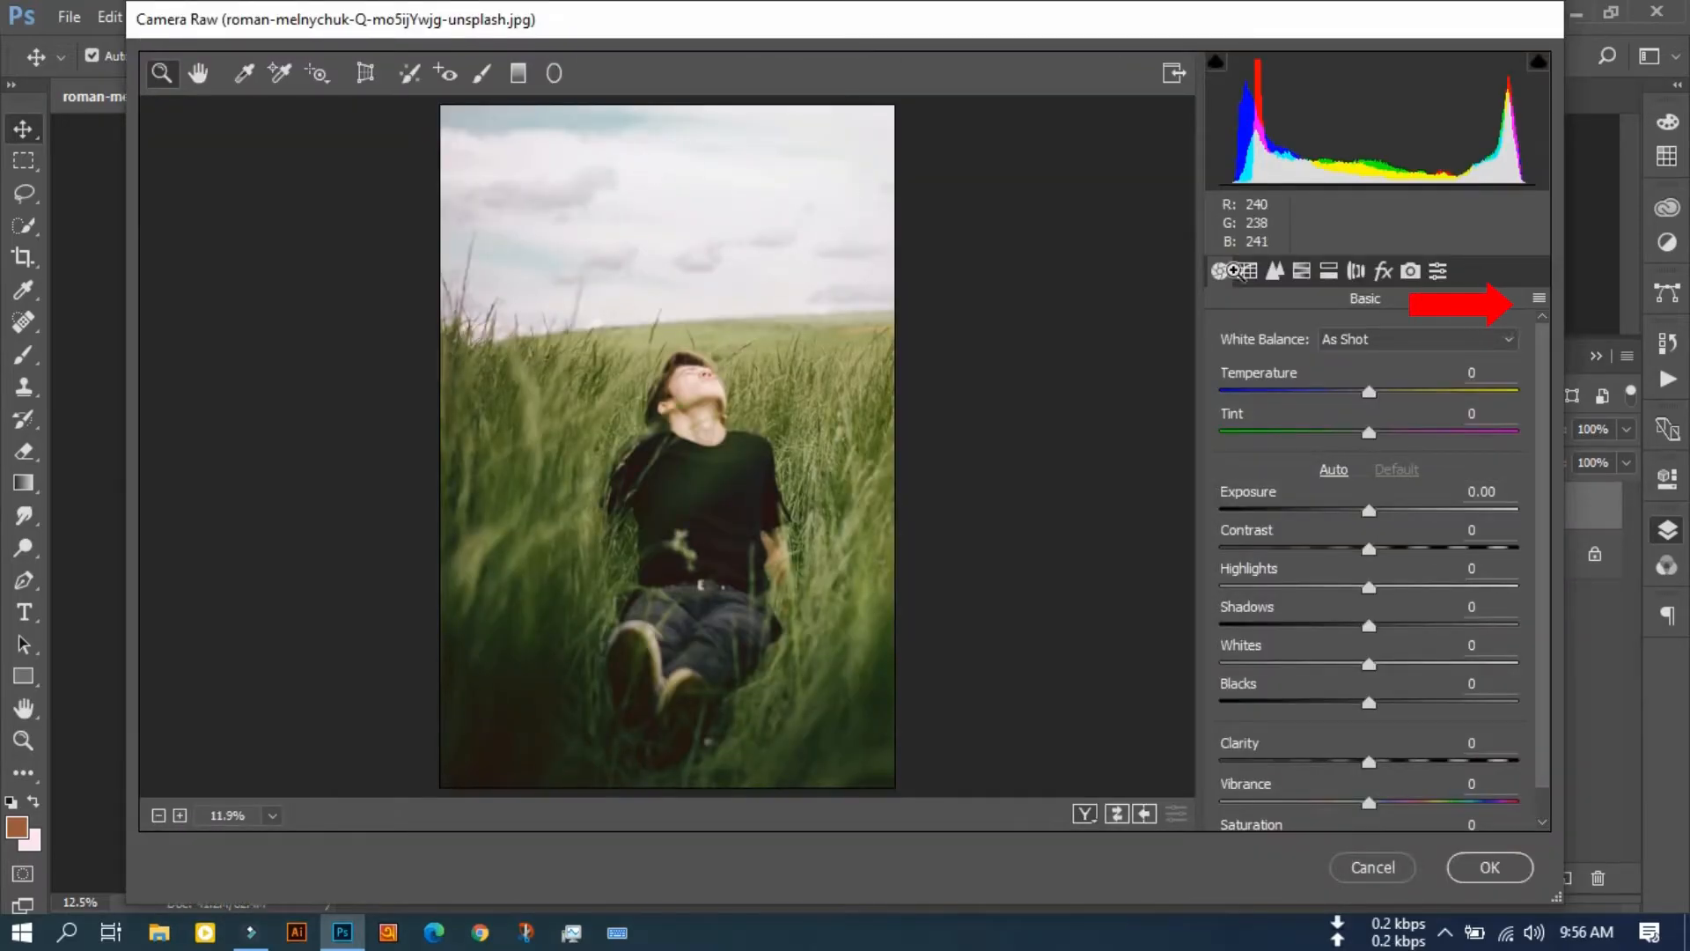
# Step: Load the moody.xmp settings file from the desktop's moody folder into Camera Raw
pyautogui.click(1539, 299)
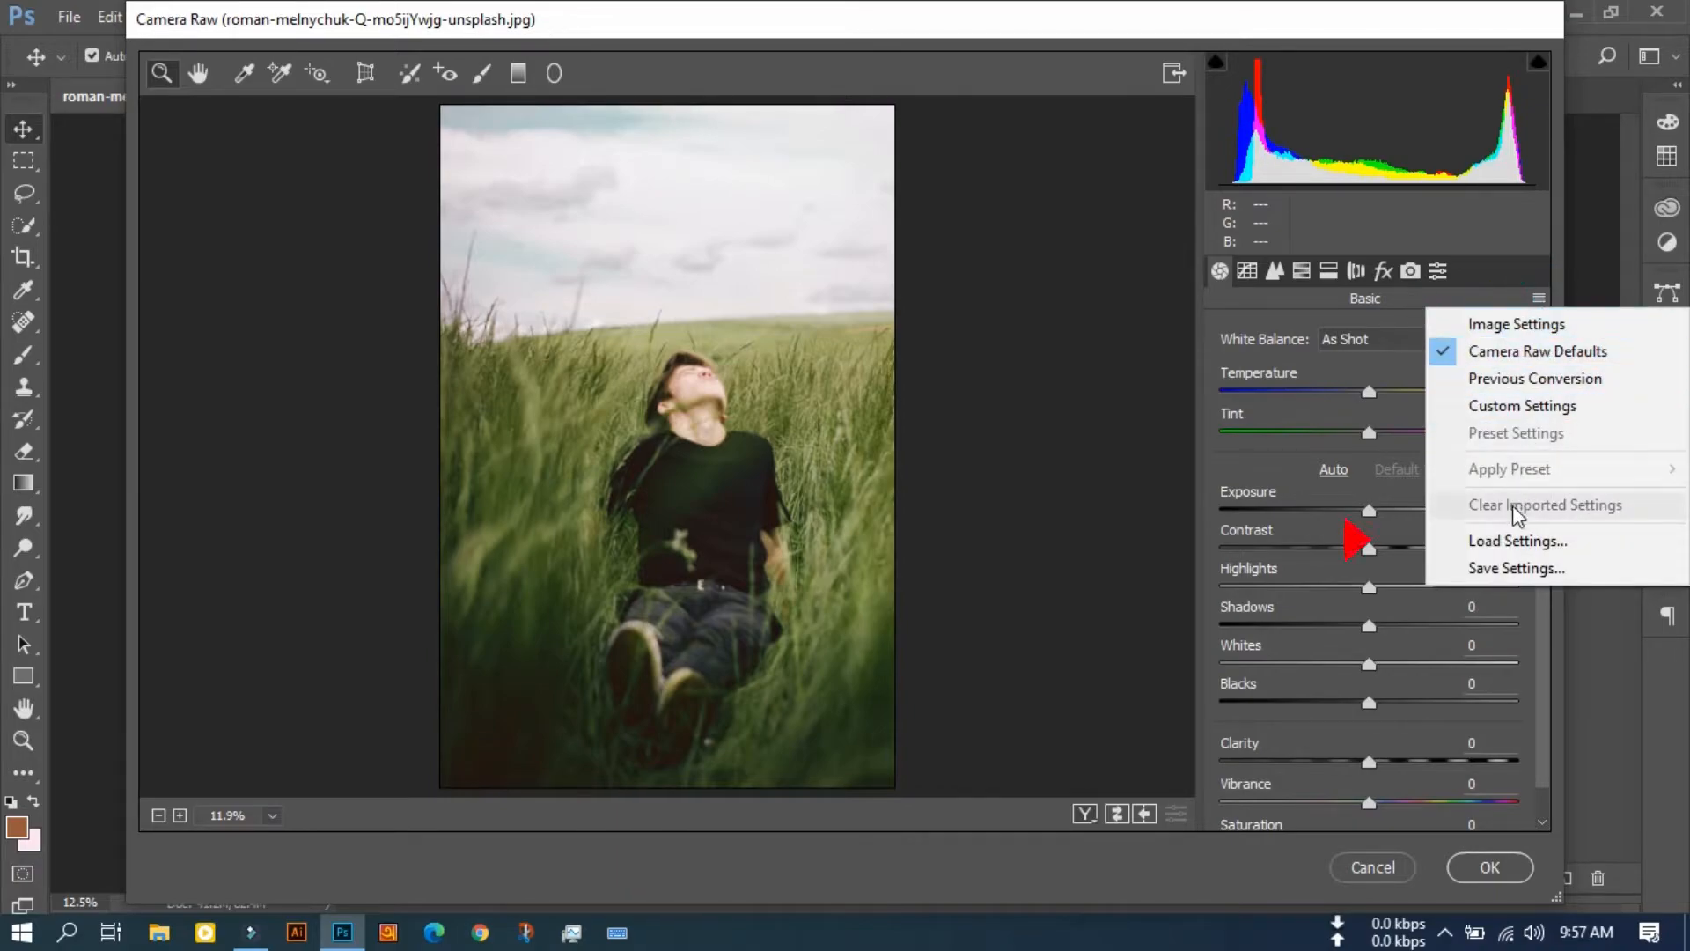
pyautogui.click(1538, 545)
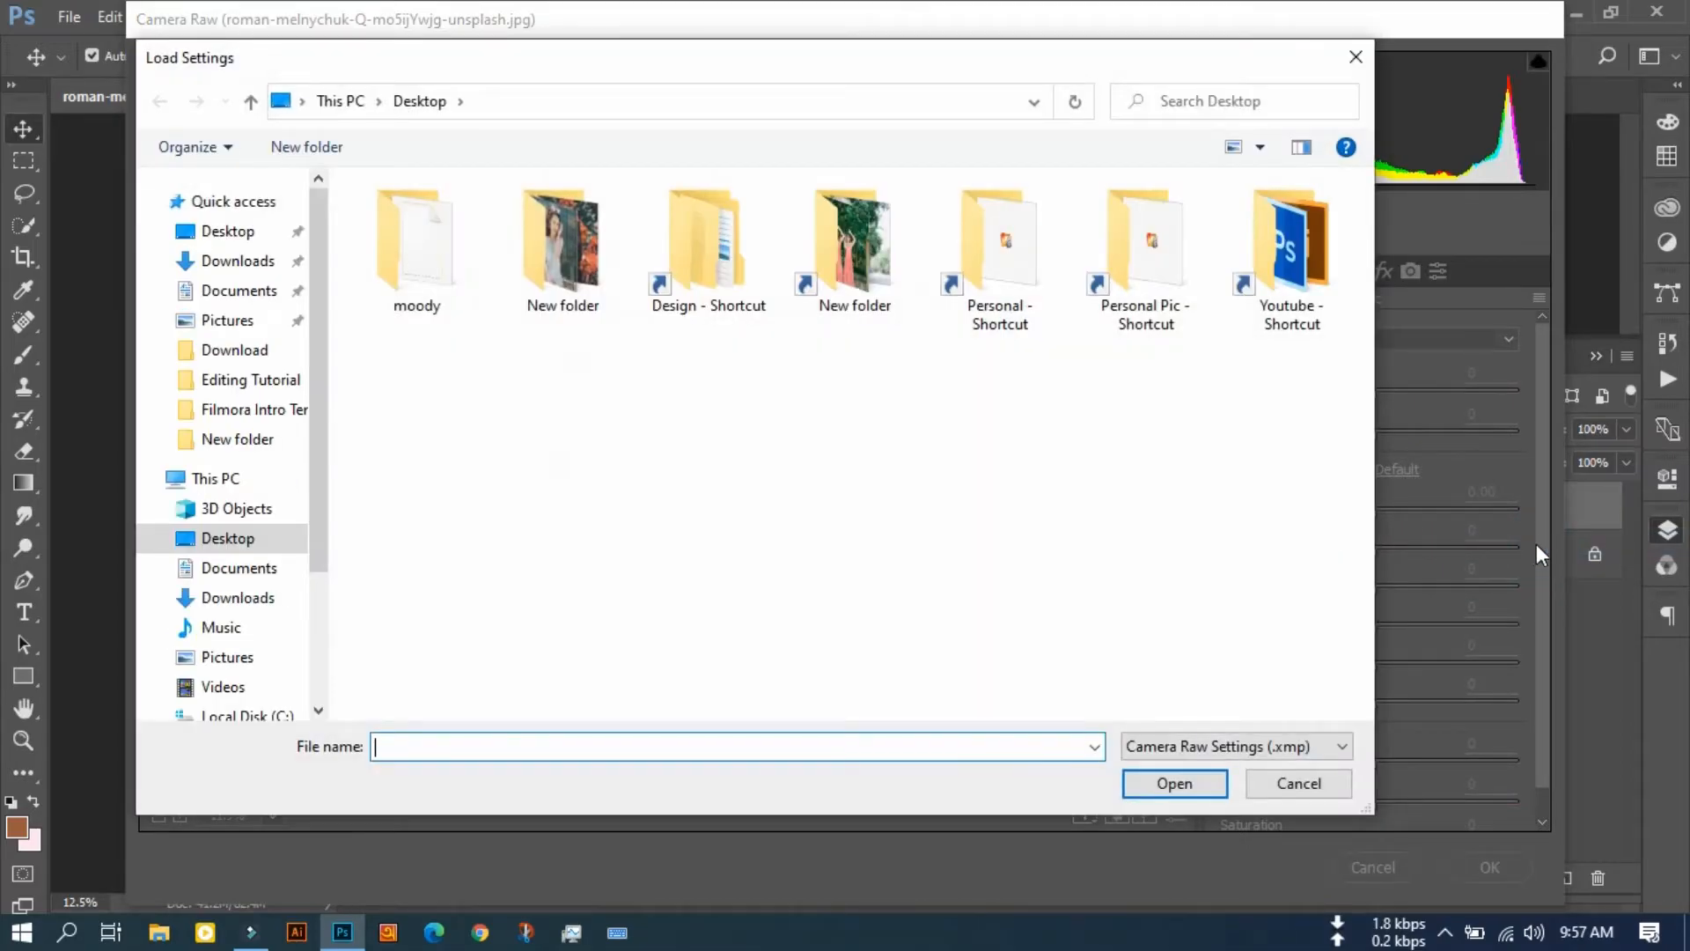
pyautogui.click(425, 288)
pyautogui.doubleClick(425, 288)
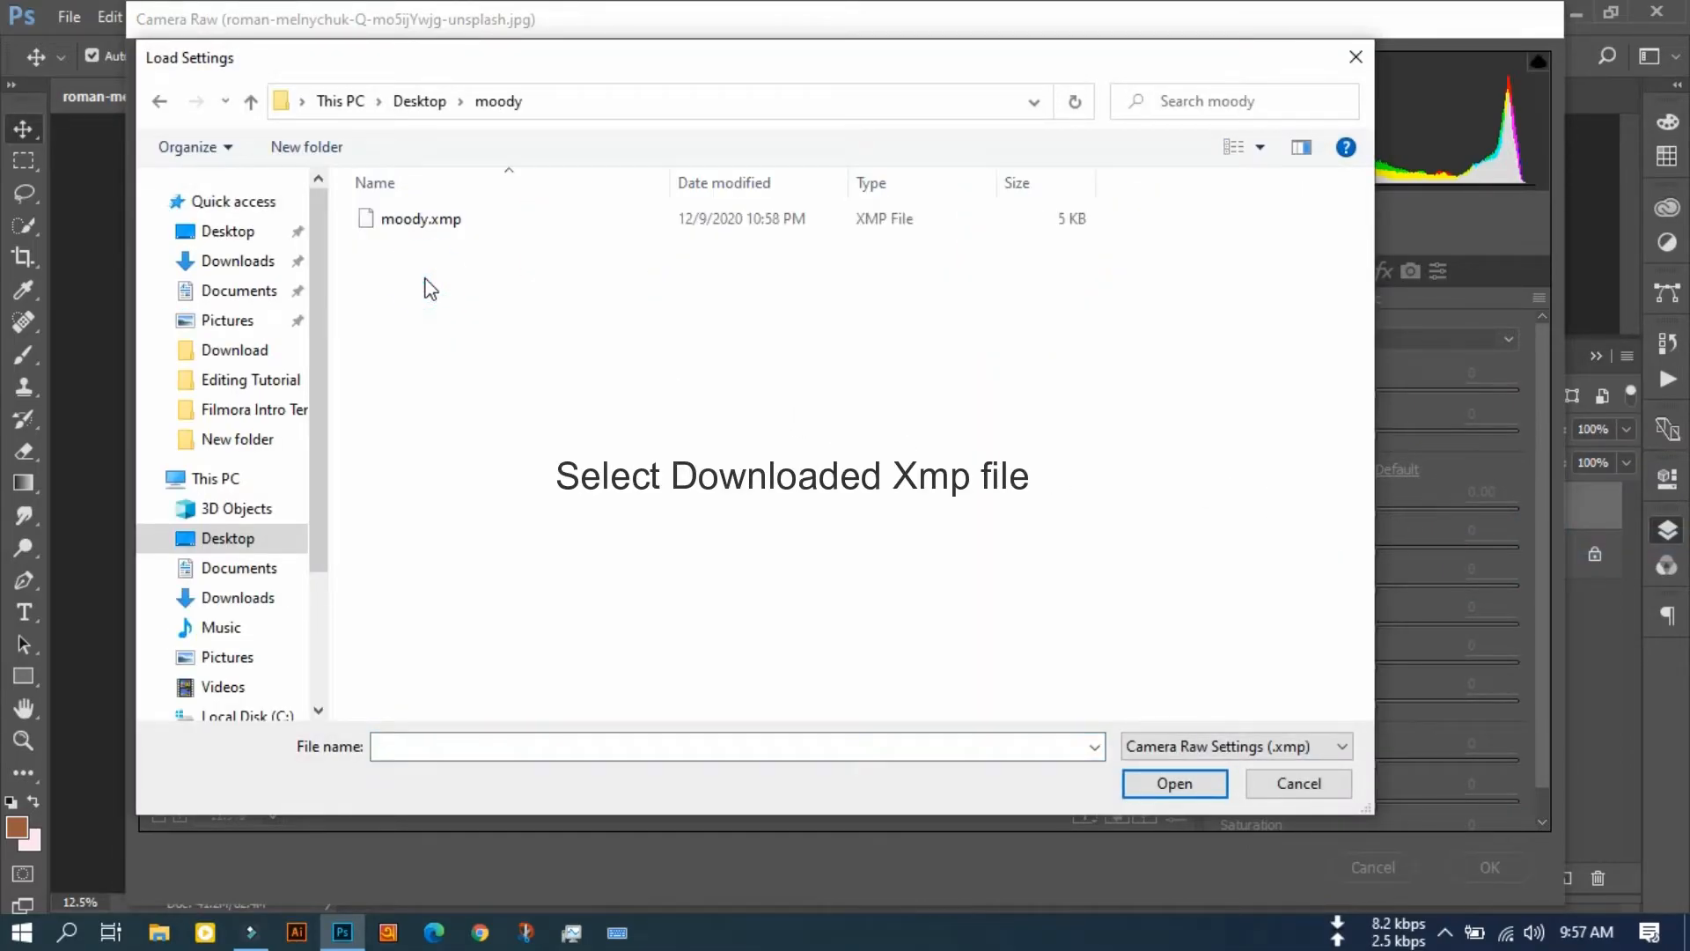
pyautogui.click(449, 222)
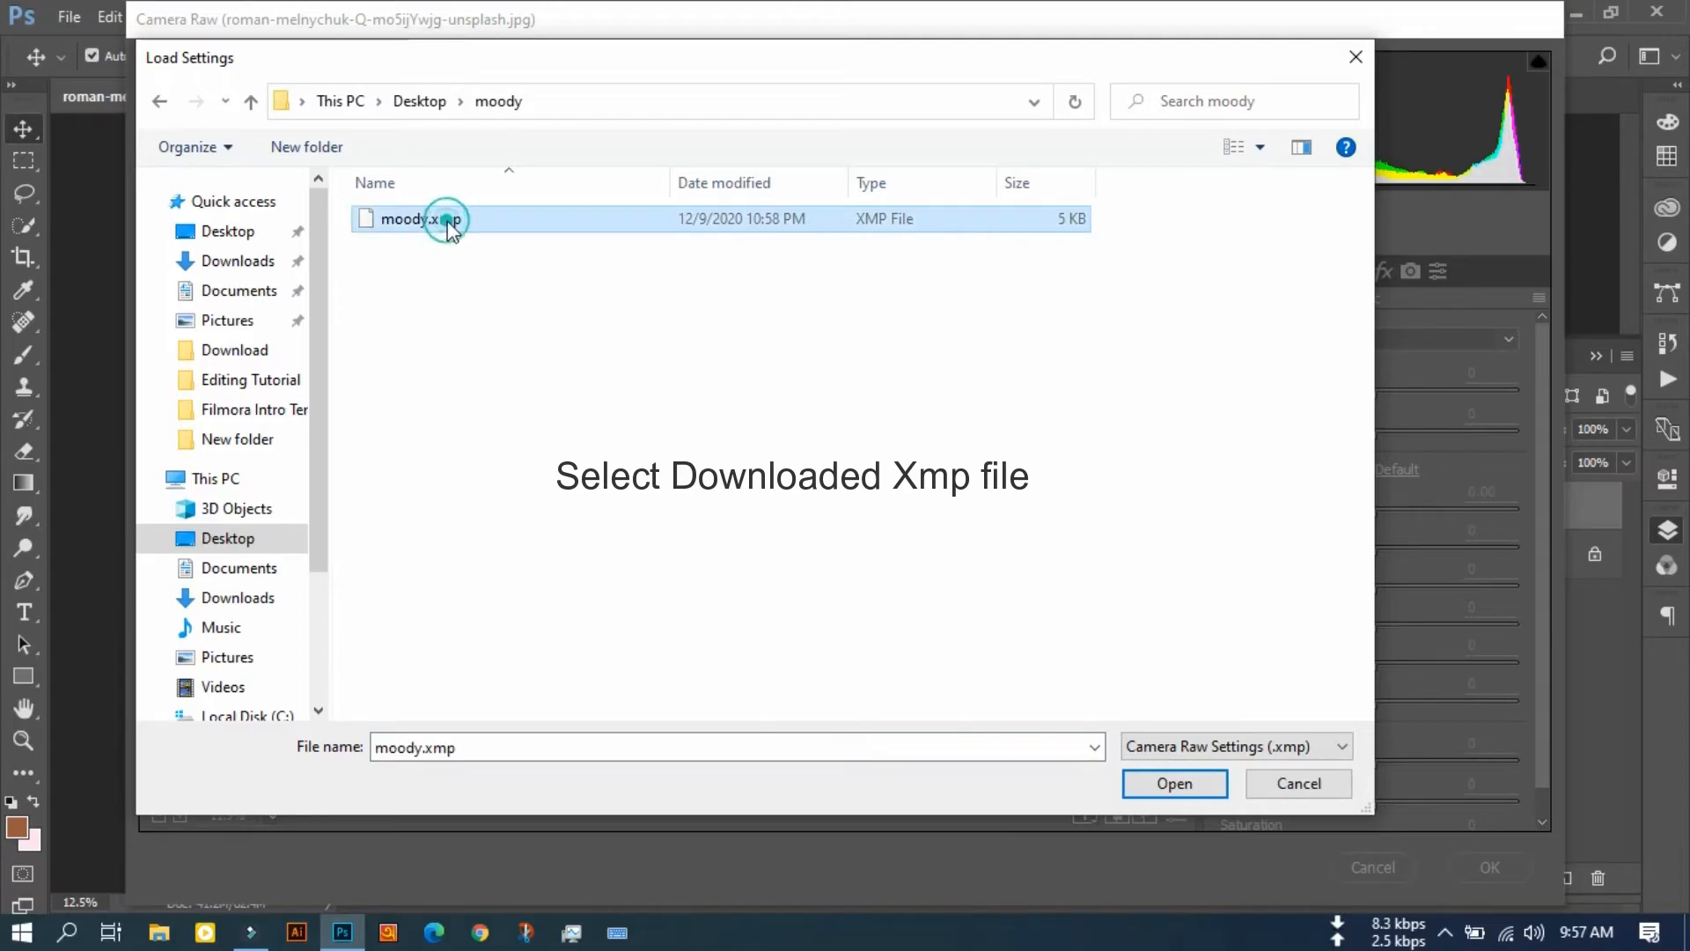
pyautogui.click(1174, 784)
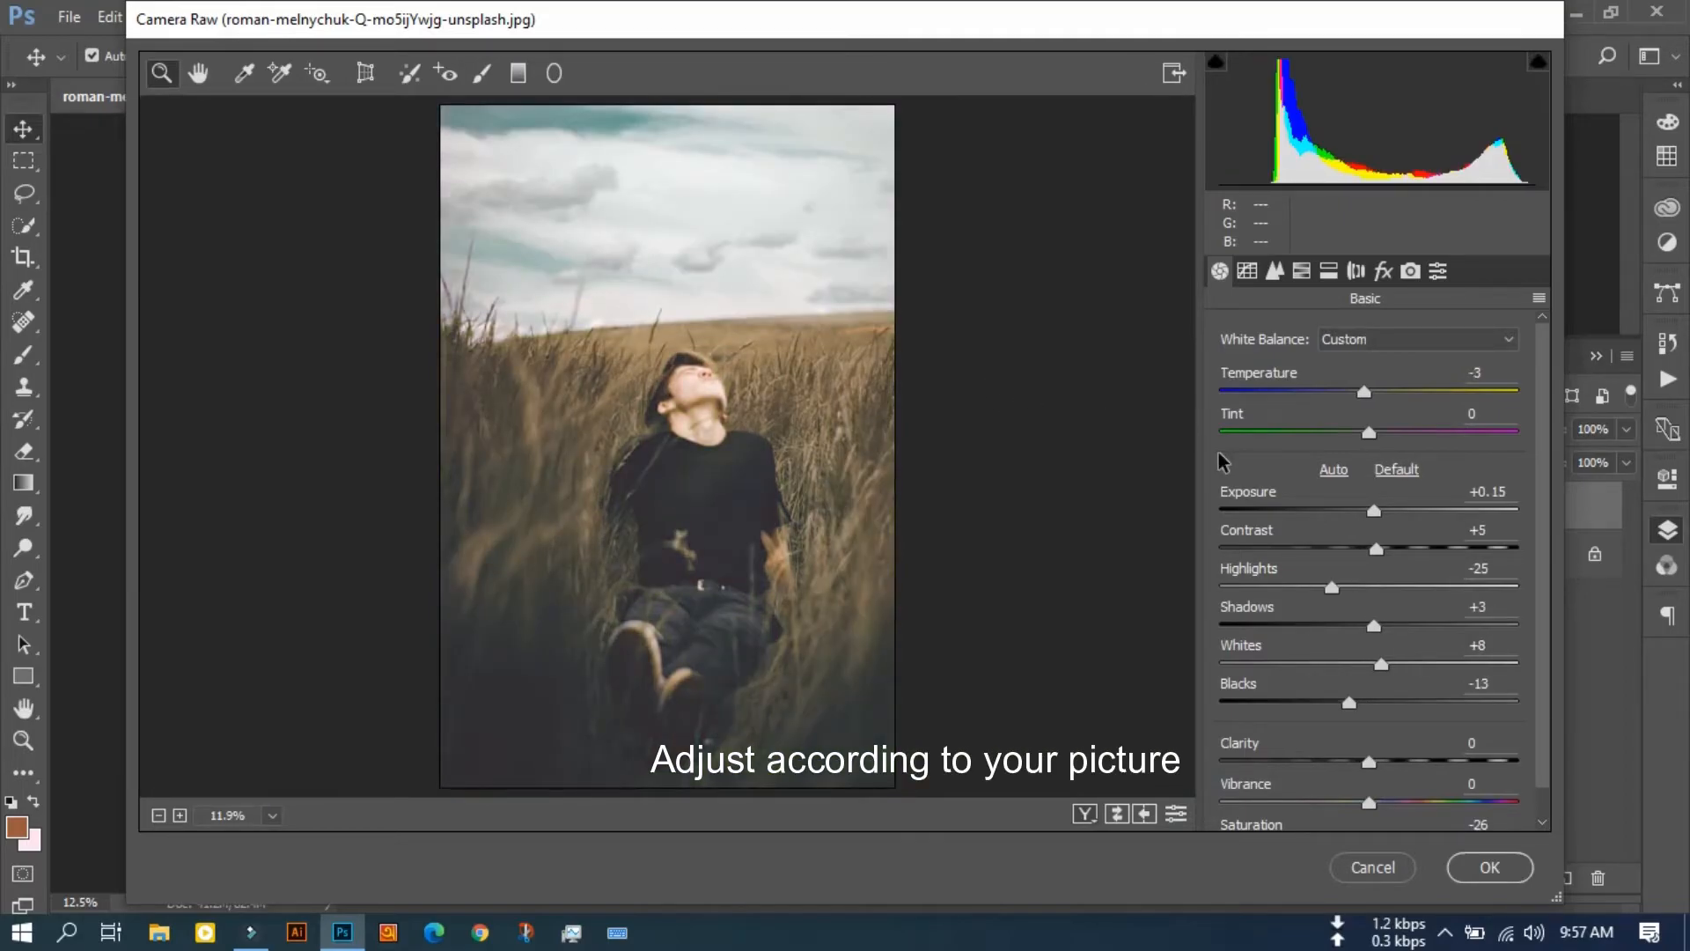
# Step: Adjust the basic Camera Raw tones: Clarity +35, Blacks -19, Shadows +8, Whites +5 and Exposure -0.15
pyautogui.scroll(-1, 1375, 516)
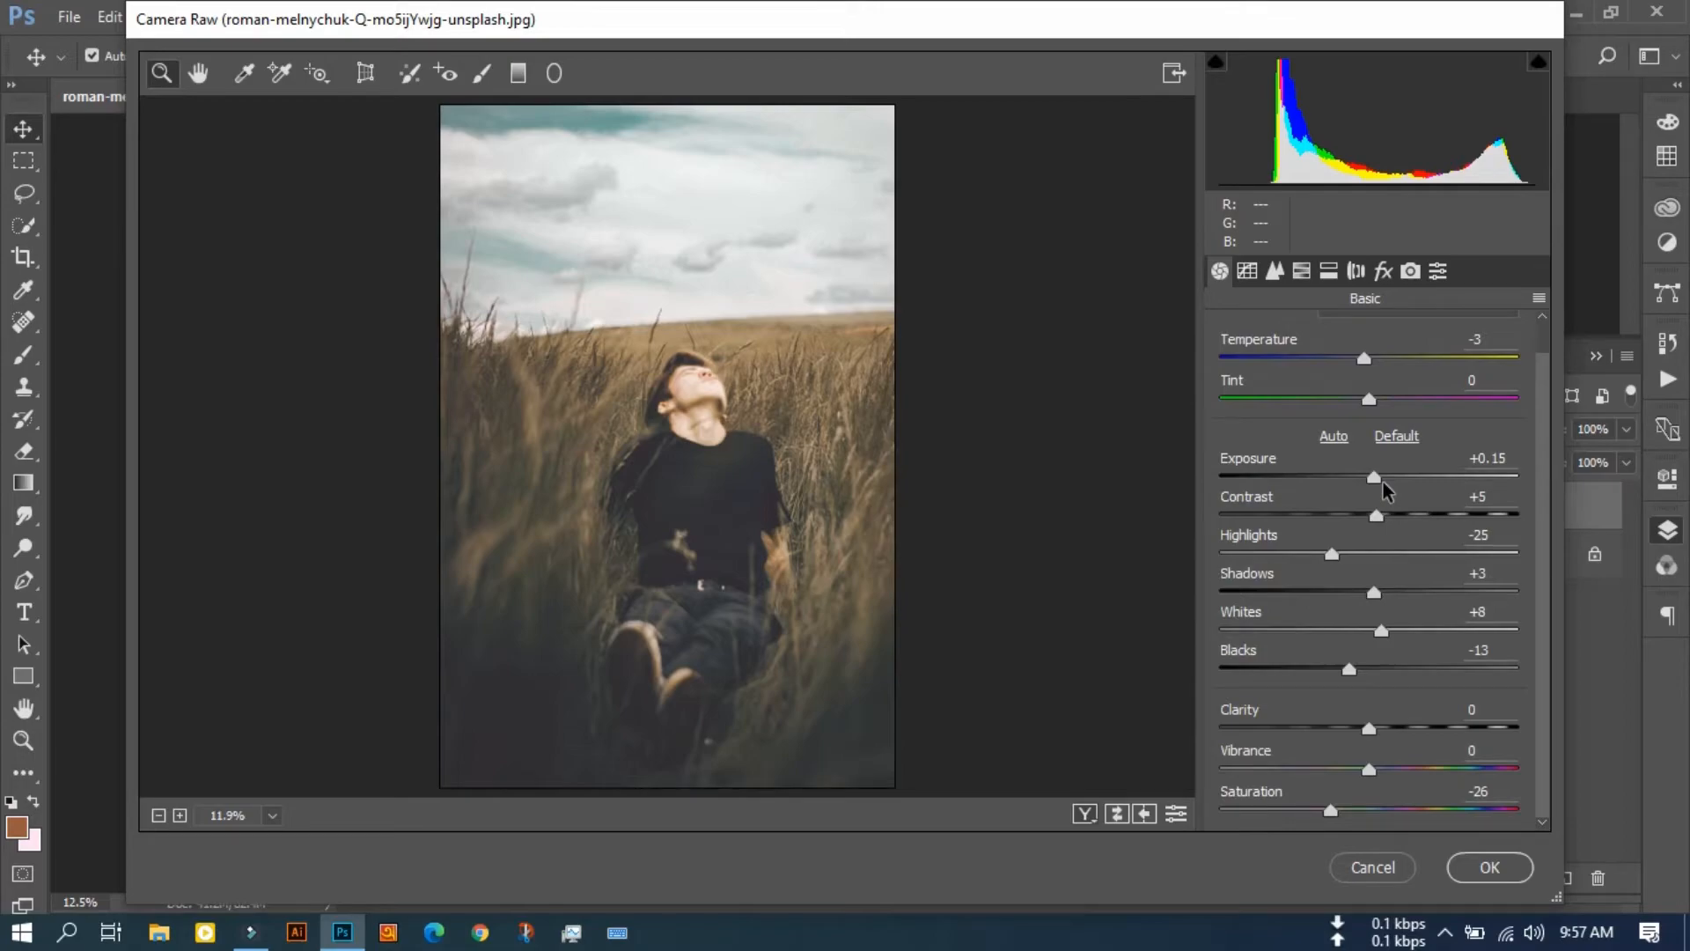
pyautogui.moveTo(1371, 728); pyautogui.dragTo(1425, 748)
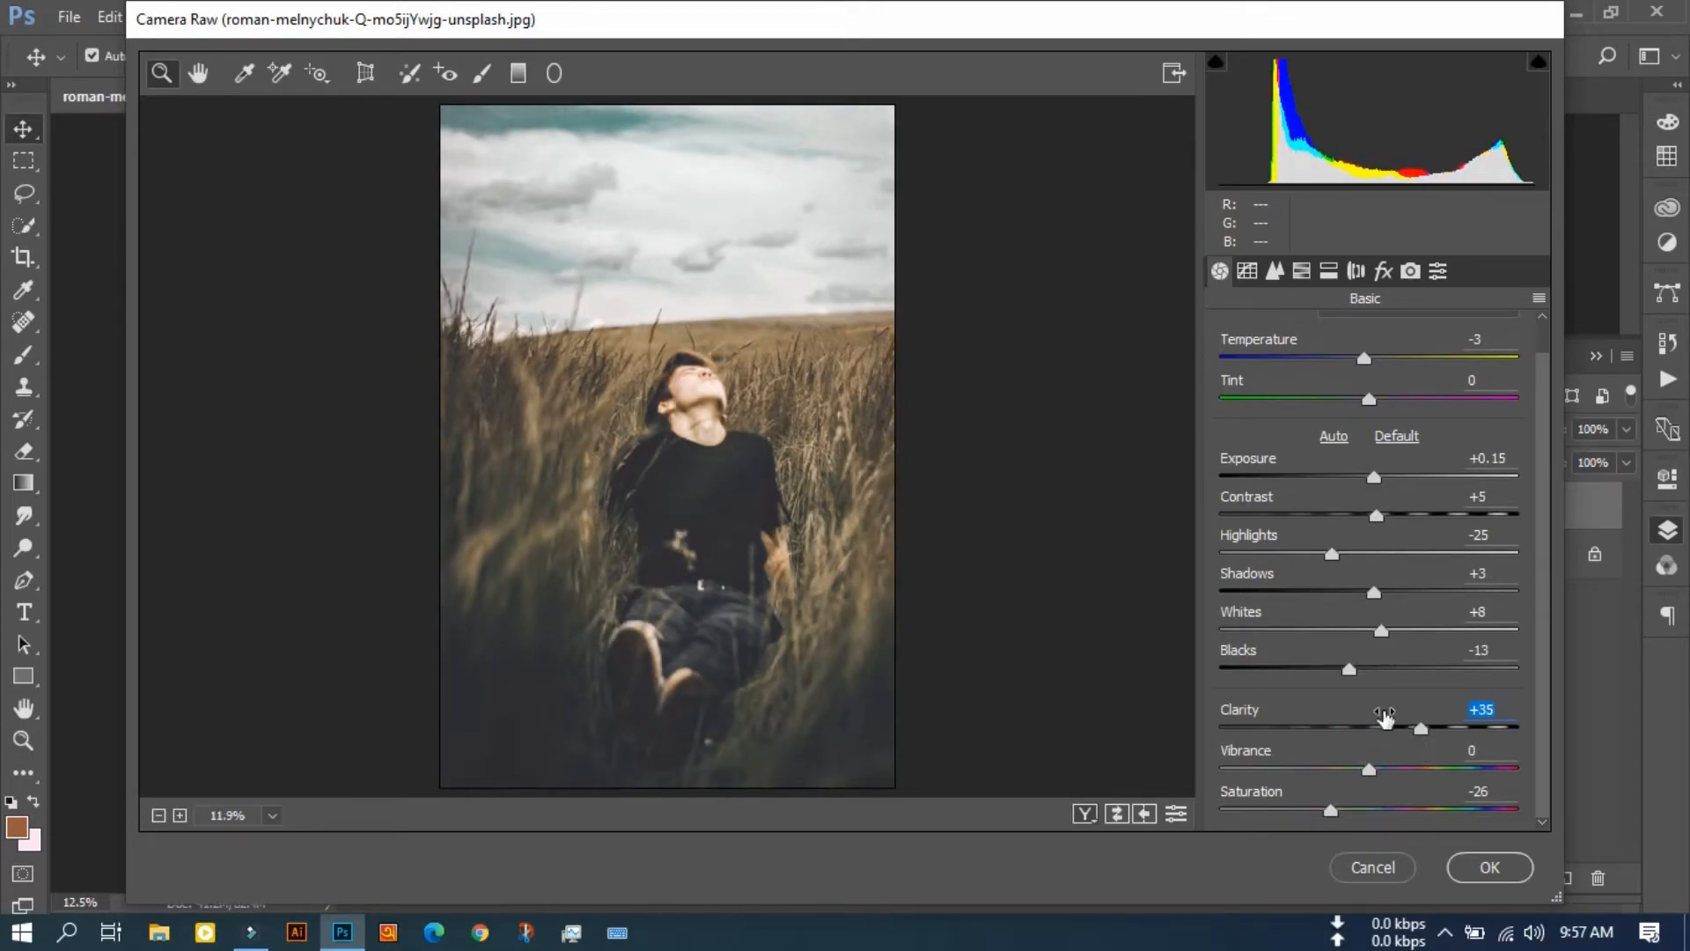
pyautogui.moveTo(1348, 669)
pyautogui.mouseDown()
pyautogui.moveTo(1379, 684)
pyautogui.moveTo(1345, 677)
pyautogui.mouseUp()
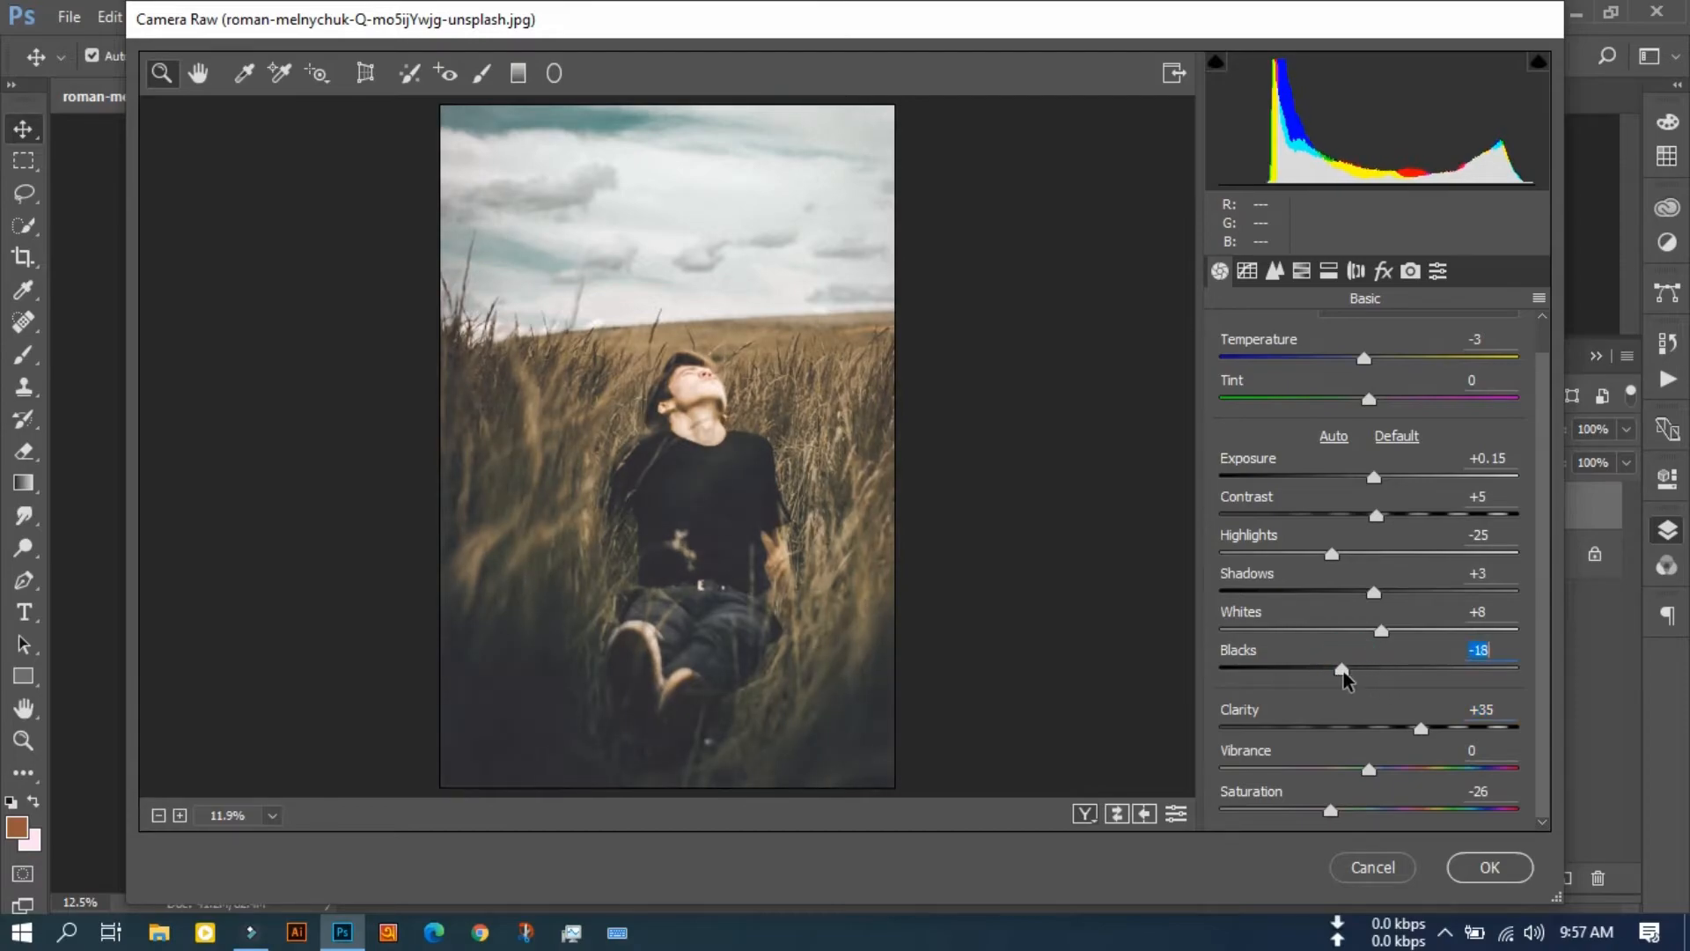
pyautogui.moveTo(1376, 594); pyautogui.dragTo(1379, 636)
pyautogui.moveTo(1374, 482)
pyautogui.mouseDown()
pyautogui.moveTo(1403, 480)
pyautogui.moveTo(1368, 481)
pyautogui.mouseUp()
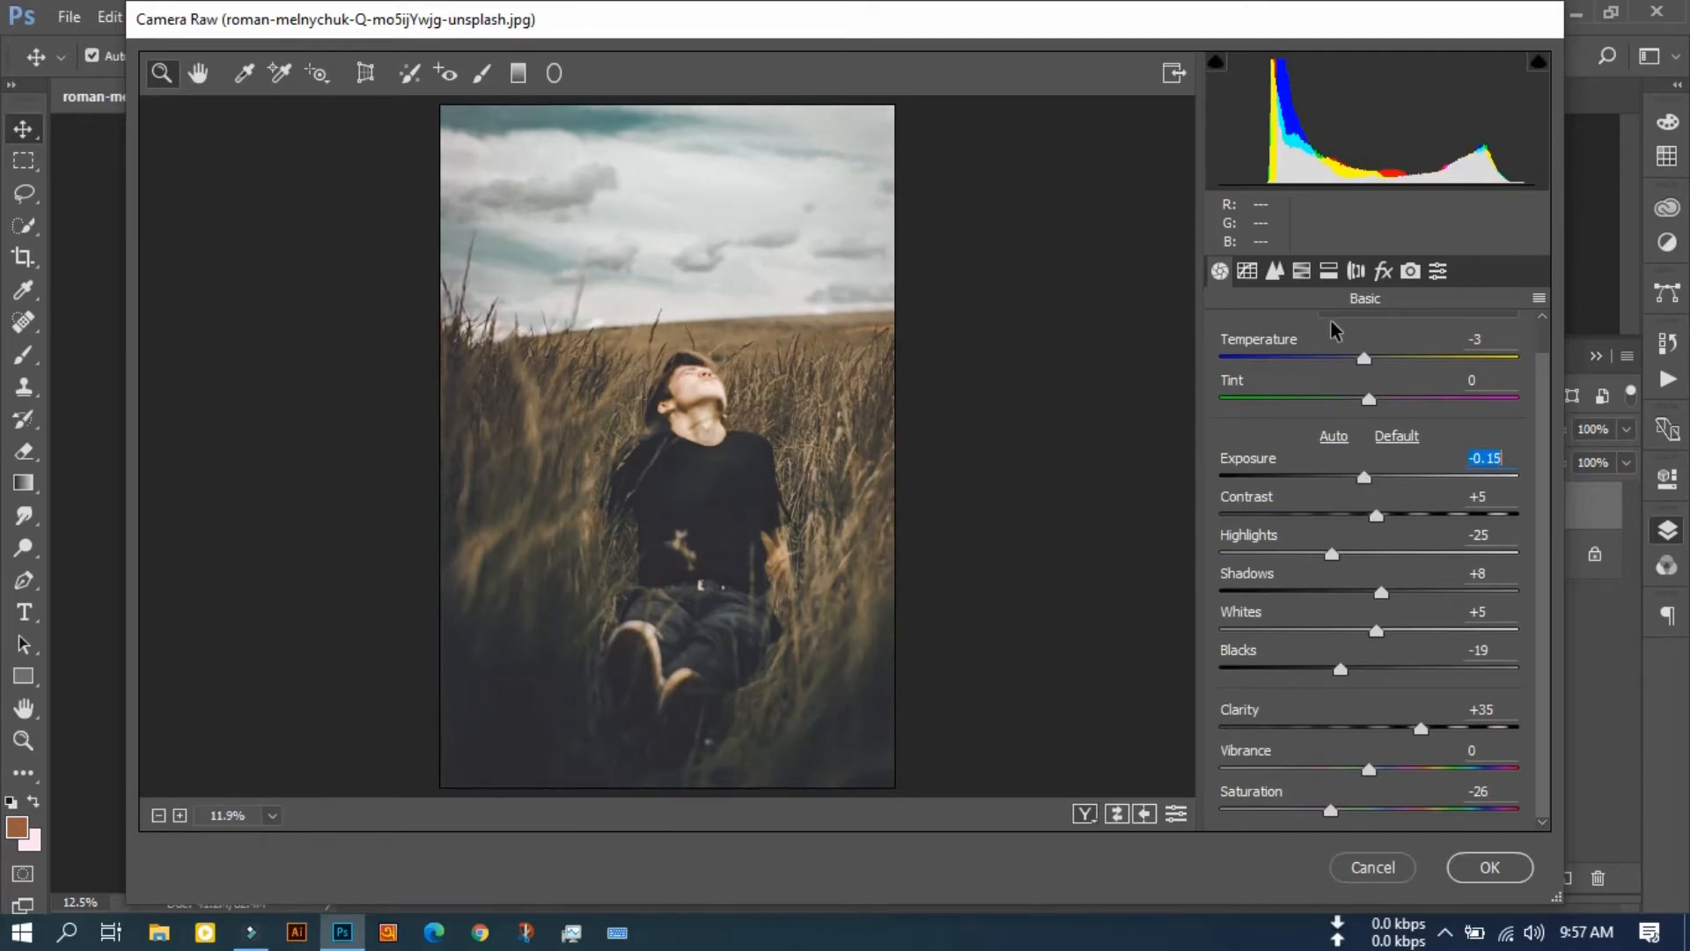
# Step: Set the HSL saturation of Reds to +3 and Blues to +57, raise Aquas, and apply the Camera Raw filter
pyautogui.click(1327, 273)
pyautogui.click(1302, 271)
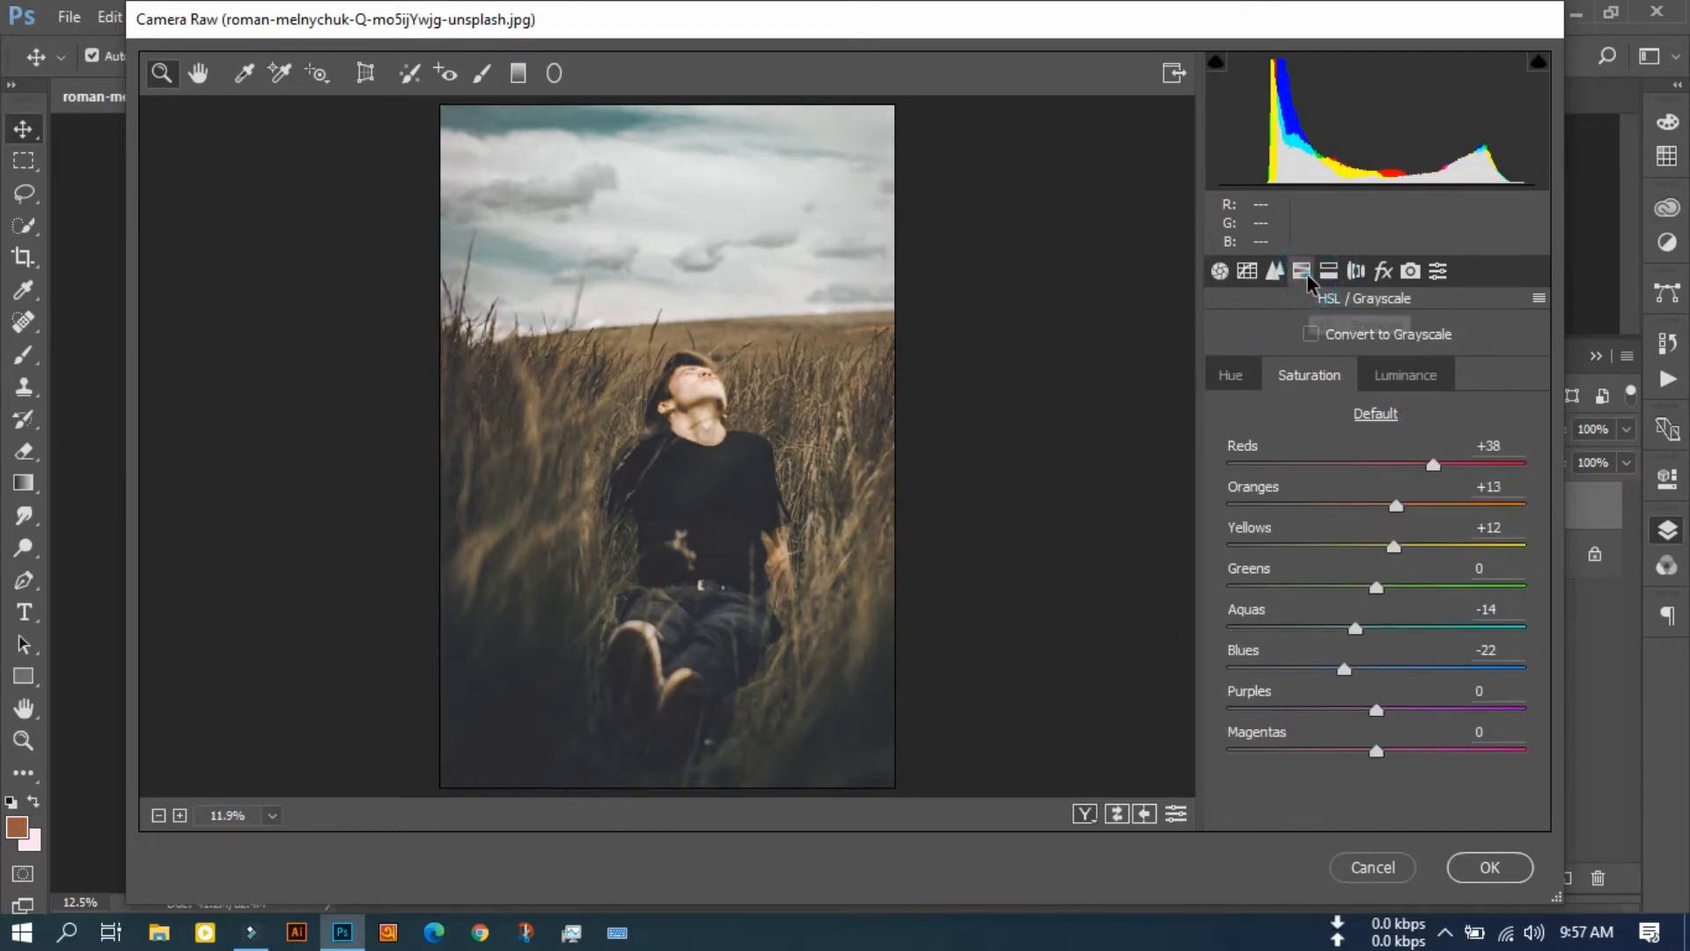
pyautogui.moveTo(1433, 464); pyautogui.dragTo(1384, 475)
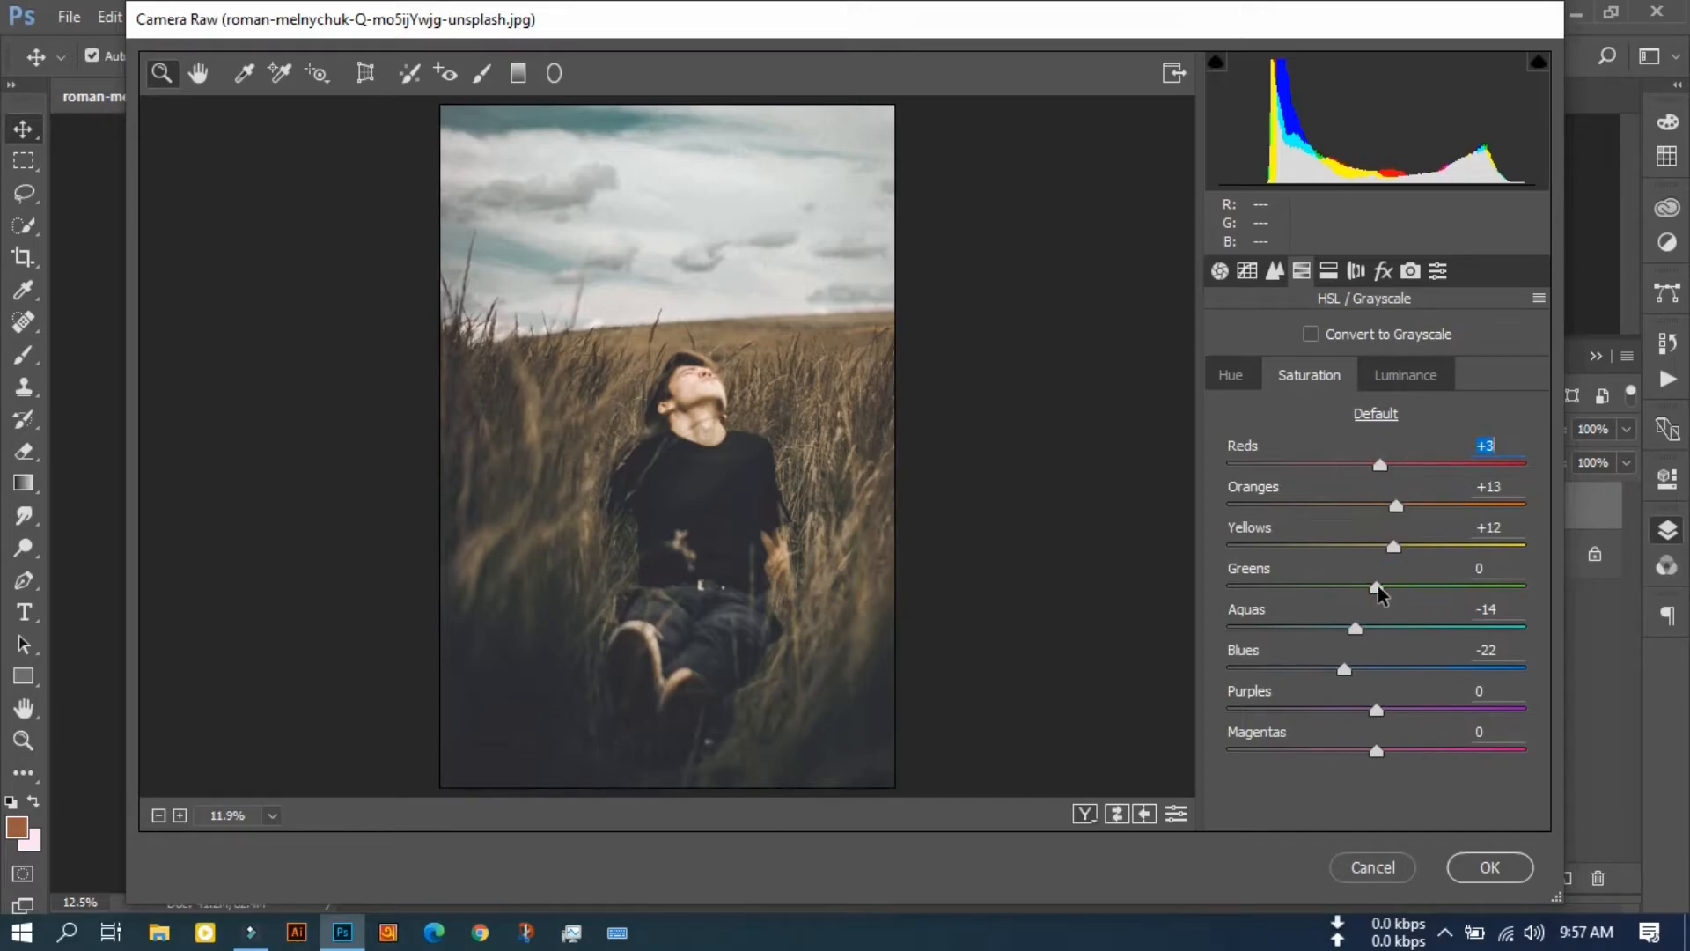
pyautogui.moveTo(1347, 669); pyautogui.dragTo(1461, 674)
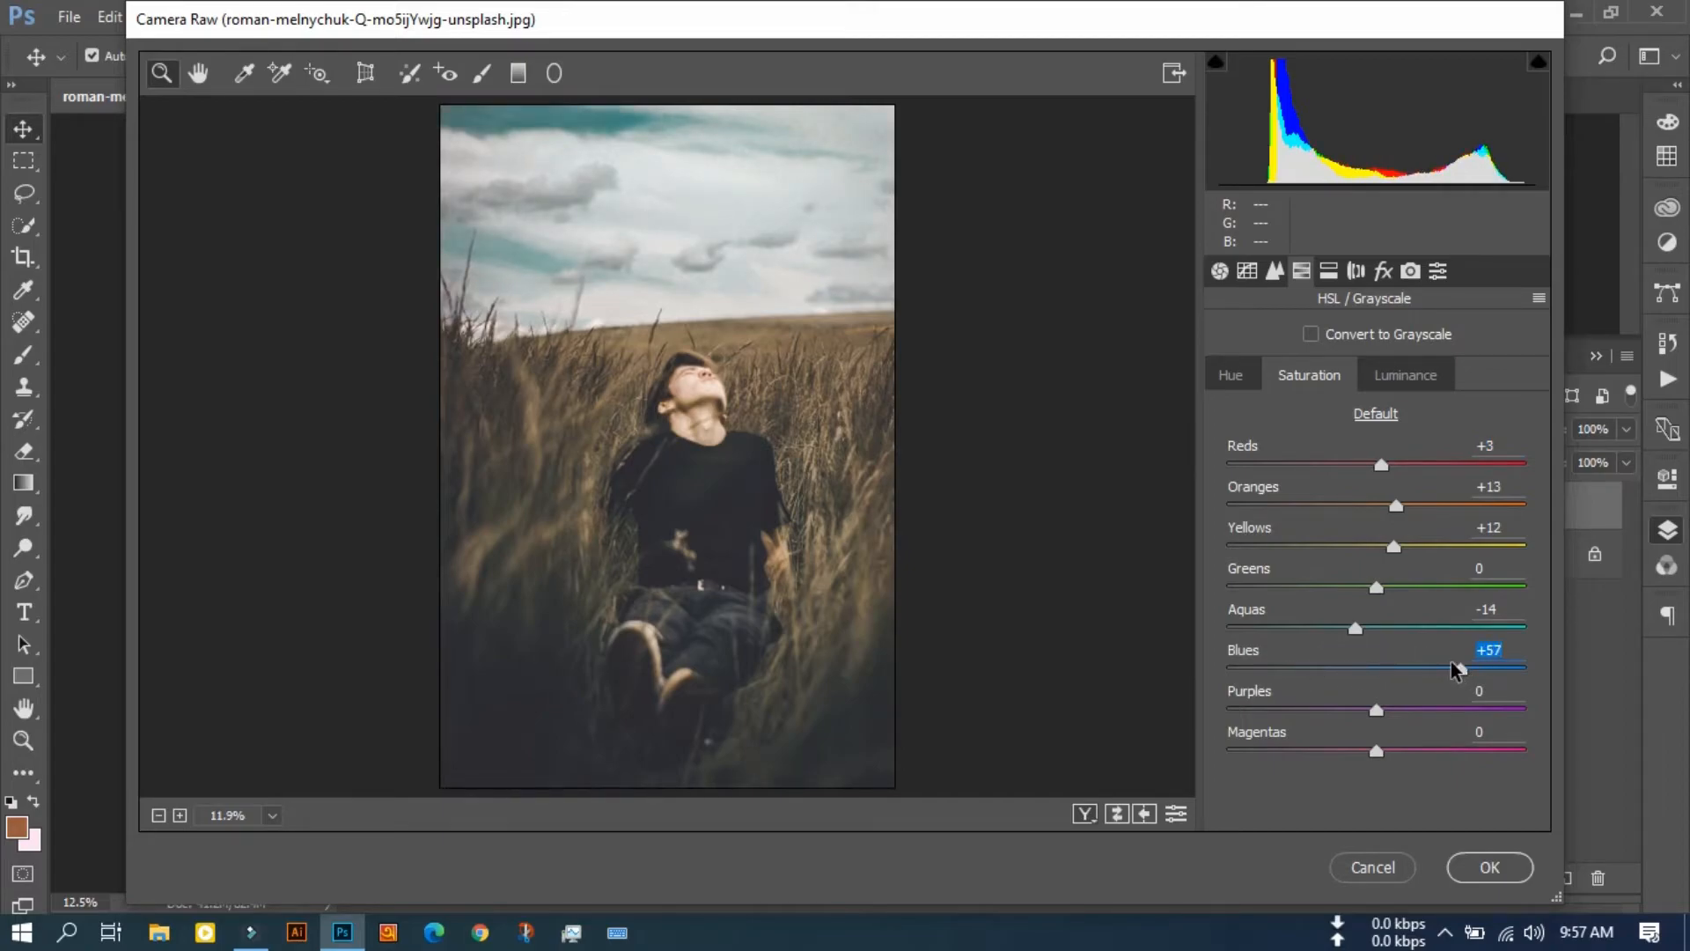
pyautogui.moveTo(1361, 629); pyautogui.dragTo(1409, 632)
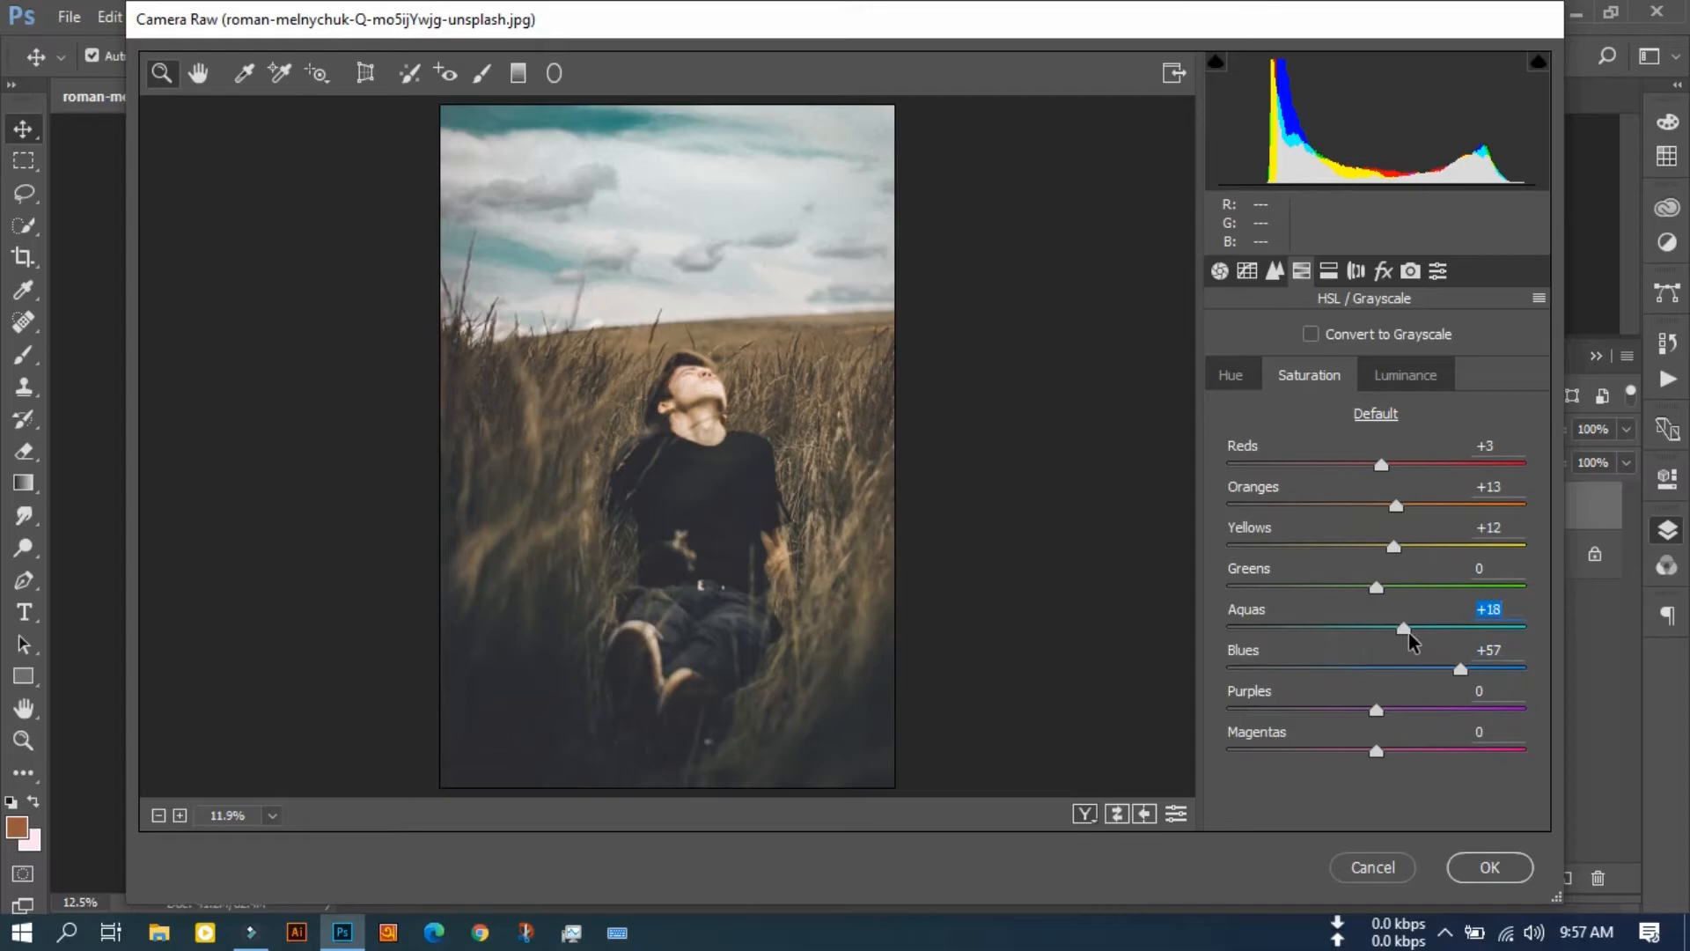
pyautogui.click(1496, 866)
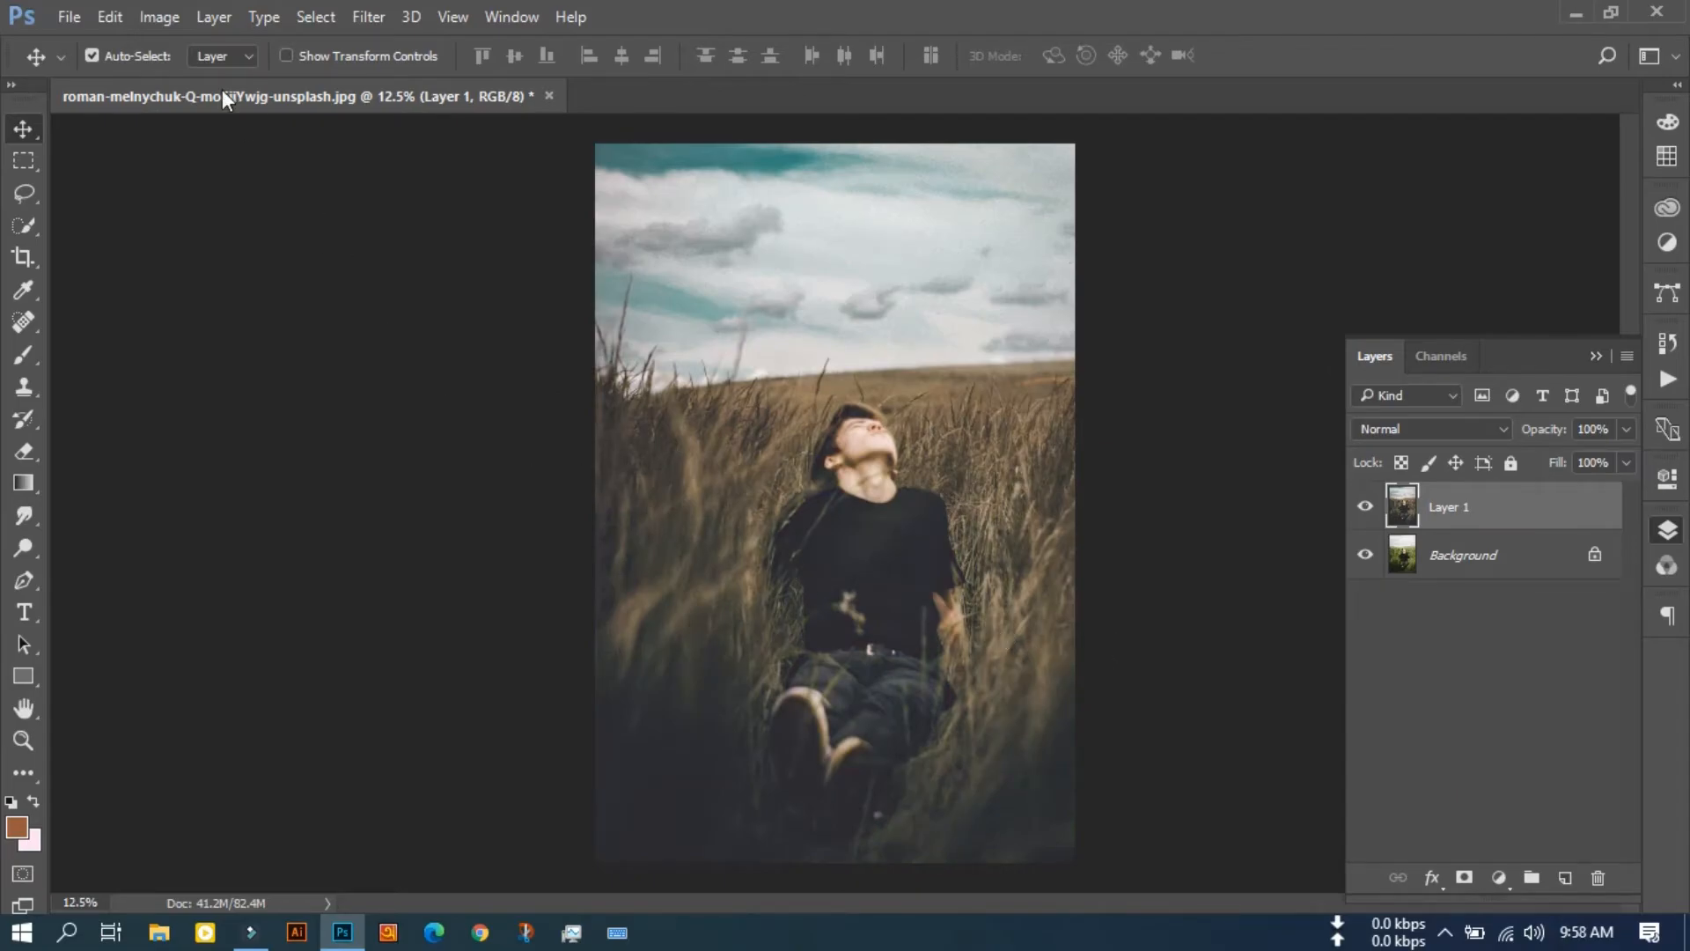
# Step: Apply a Brightness/Contrast adjustment to Layer 1 with Brightness -15 and Contrast 15, and return to the Move tool
pyautogui.click(160, 17)
pyautogui.moveTo(250, 80)
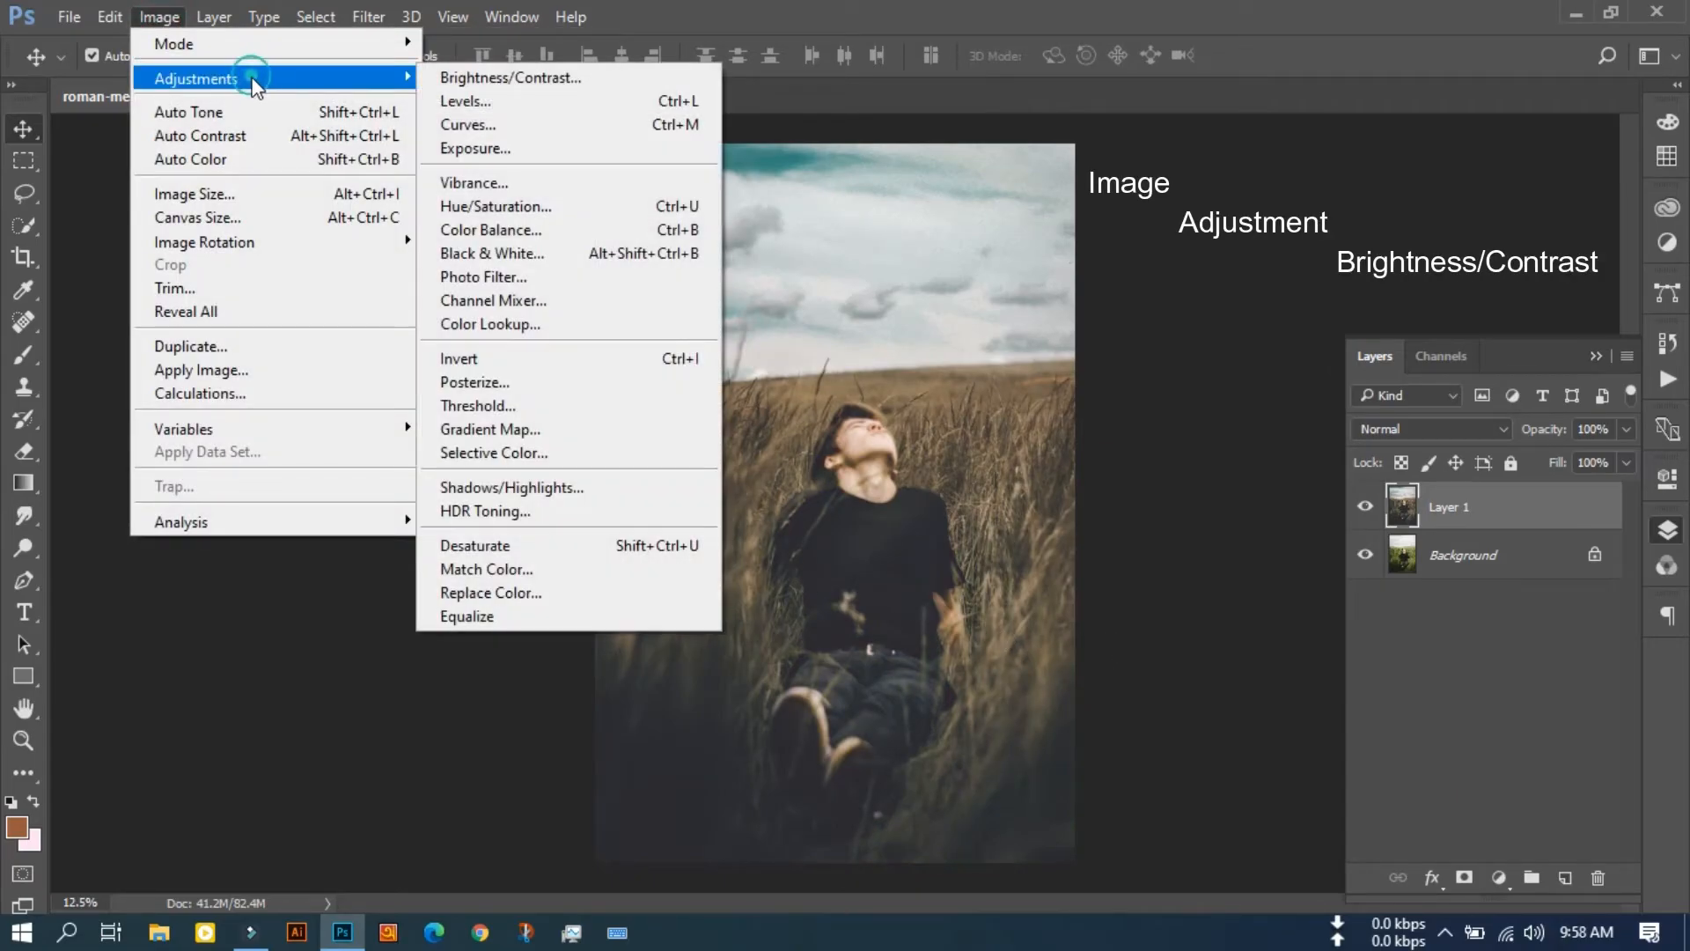
pyautogui.click(563, 77)
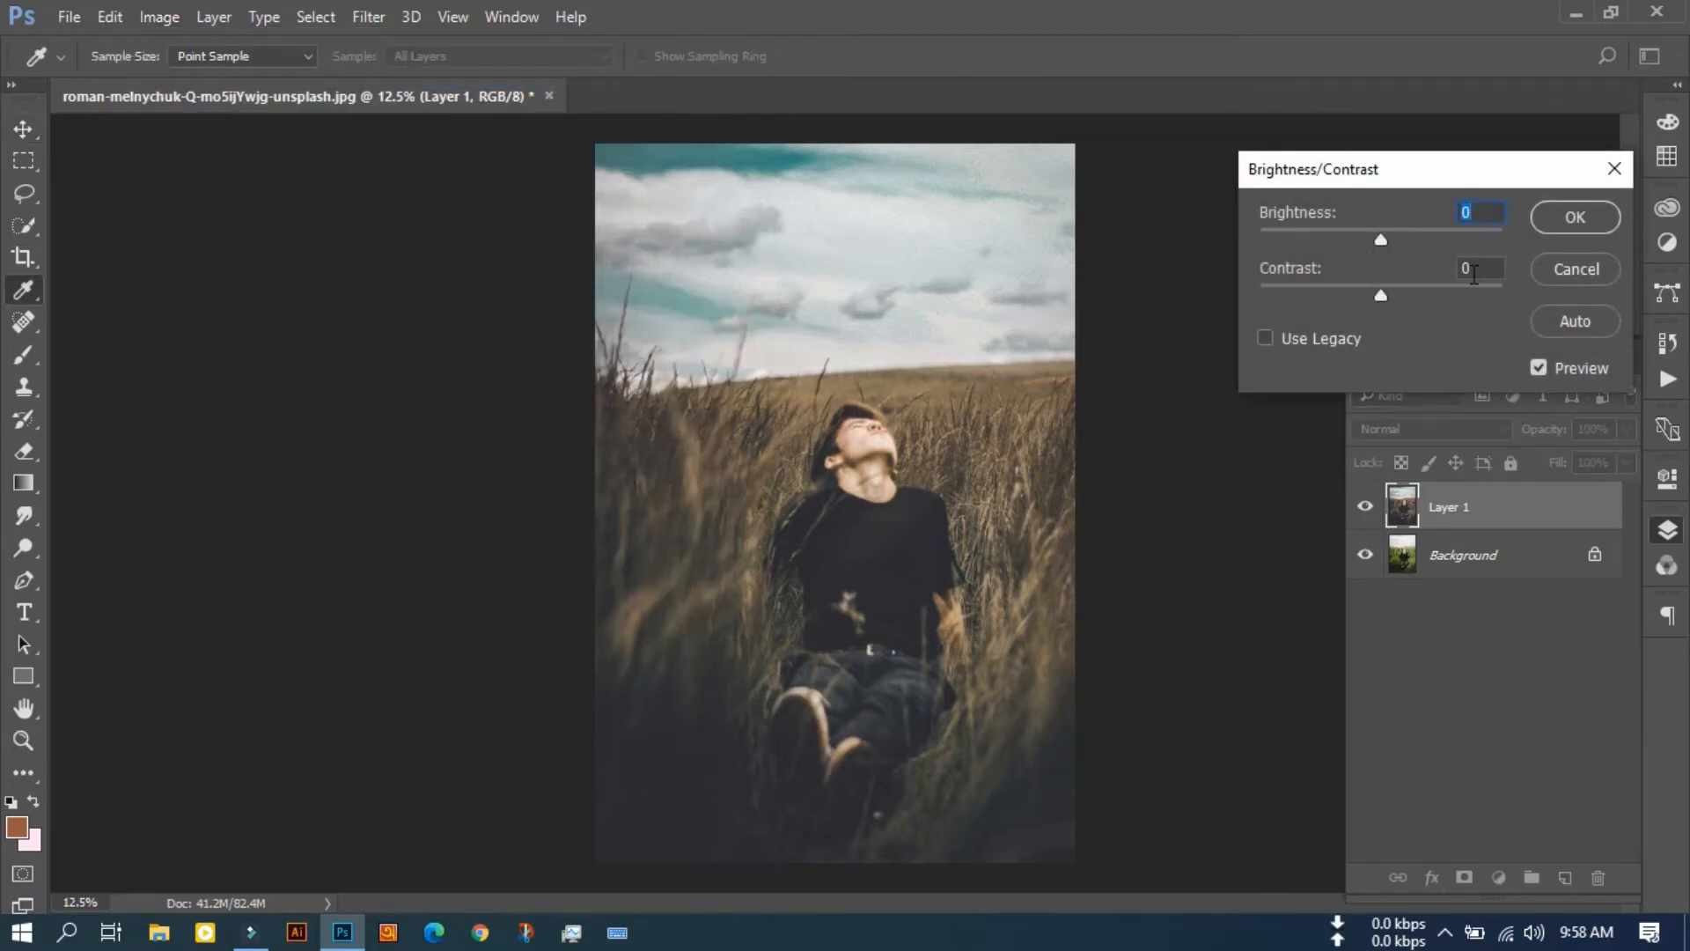
pyautogui.moveTo(1381, 293); pyautogui.dragTo(1369, 239)
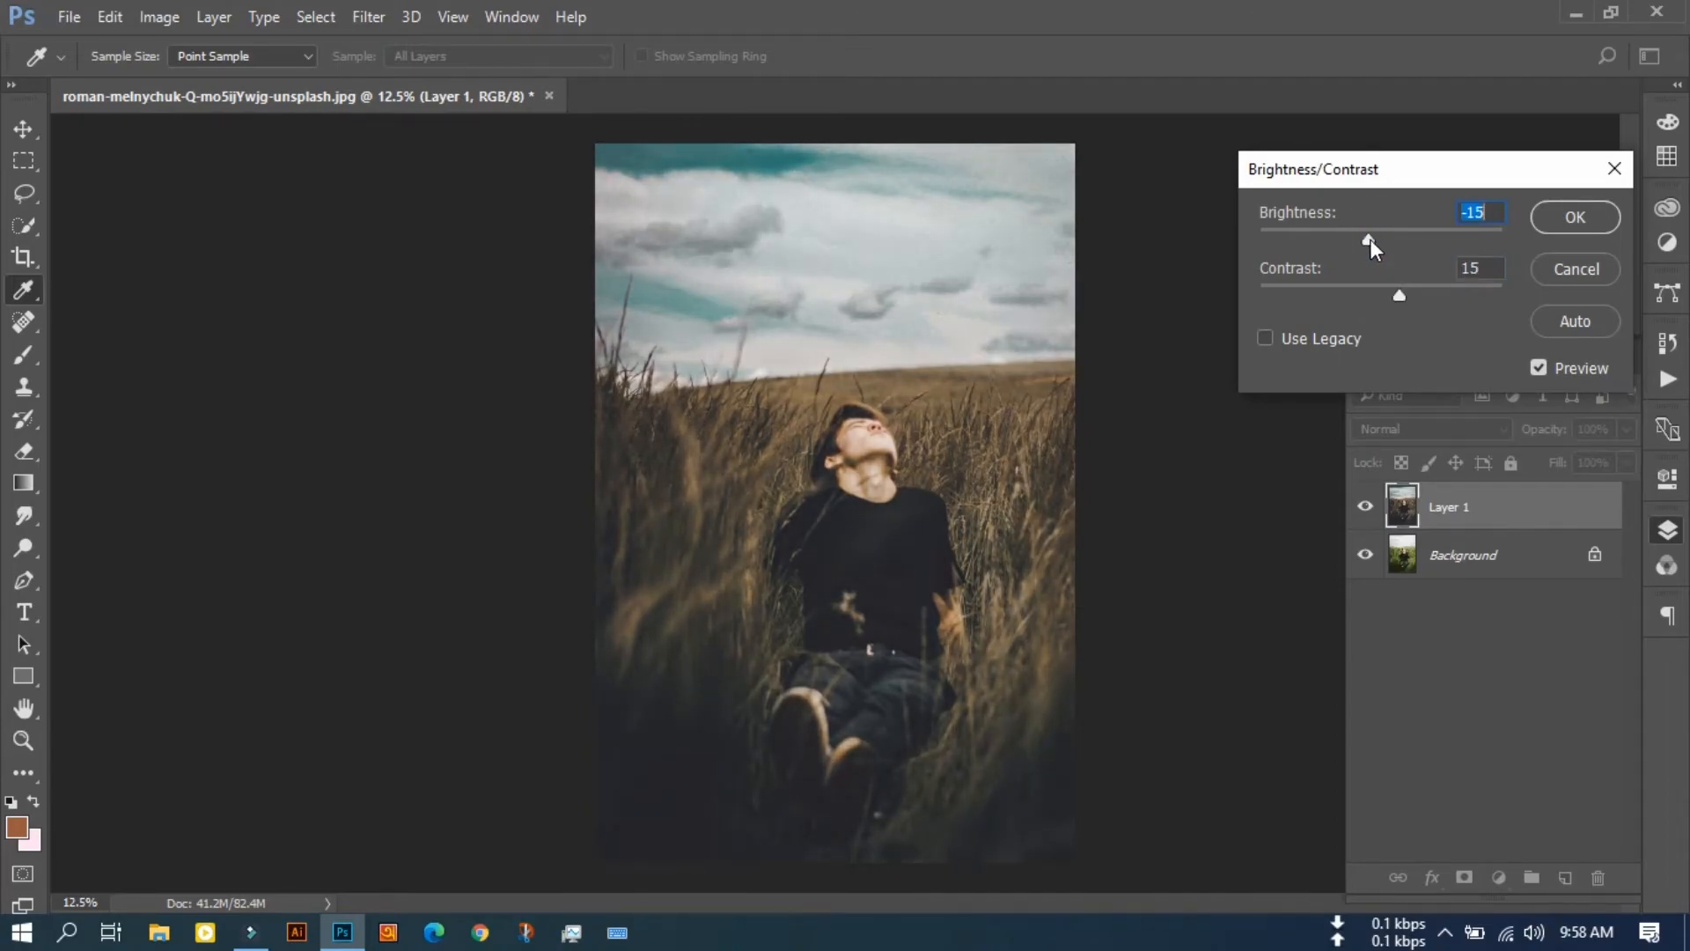
pyautogui.click(1570, 216)
pyautogui.press('v')
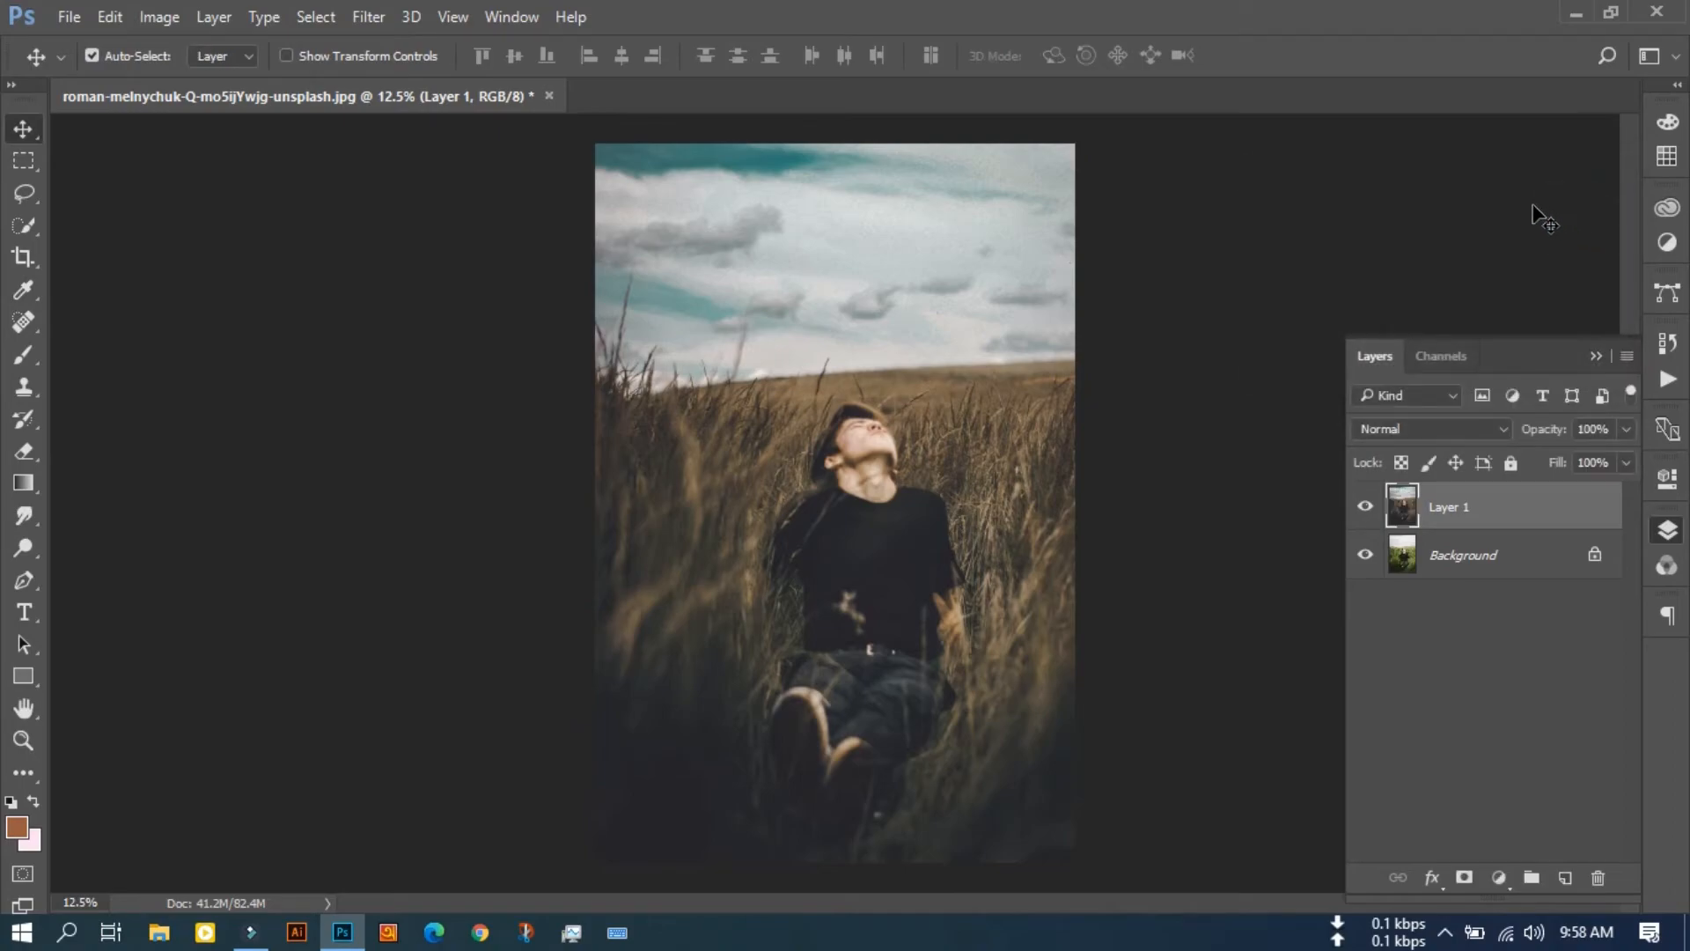
# Step: Add an Exposure adjustment layer above Layer 1, adjust it to lift the darkest tones slightly, and deselect all layers
pyautogui.click(1498, 878)
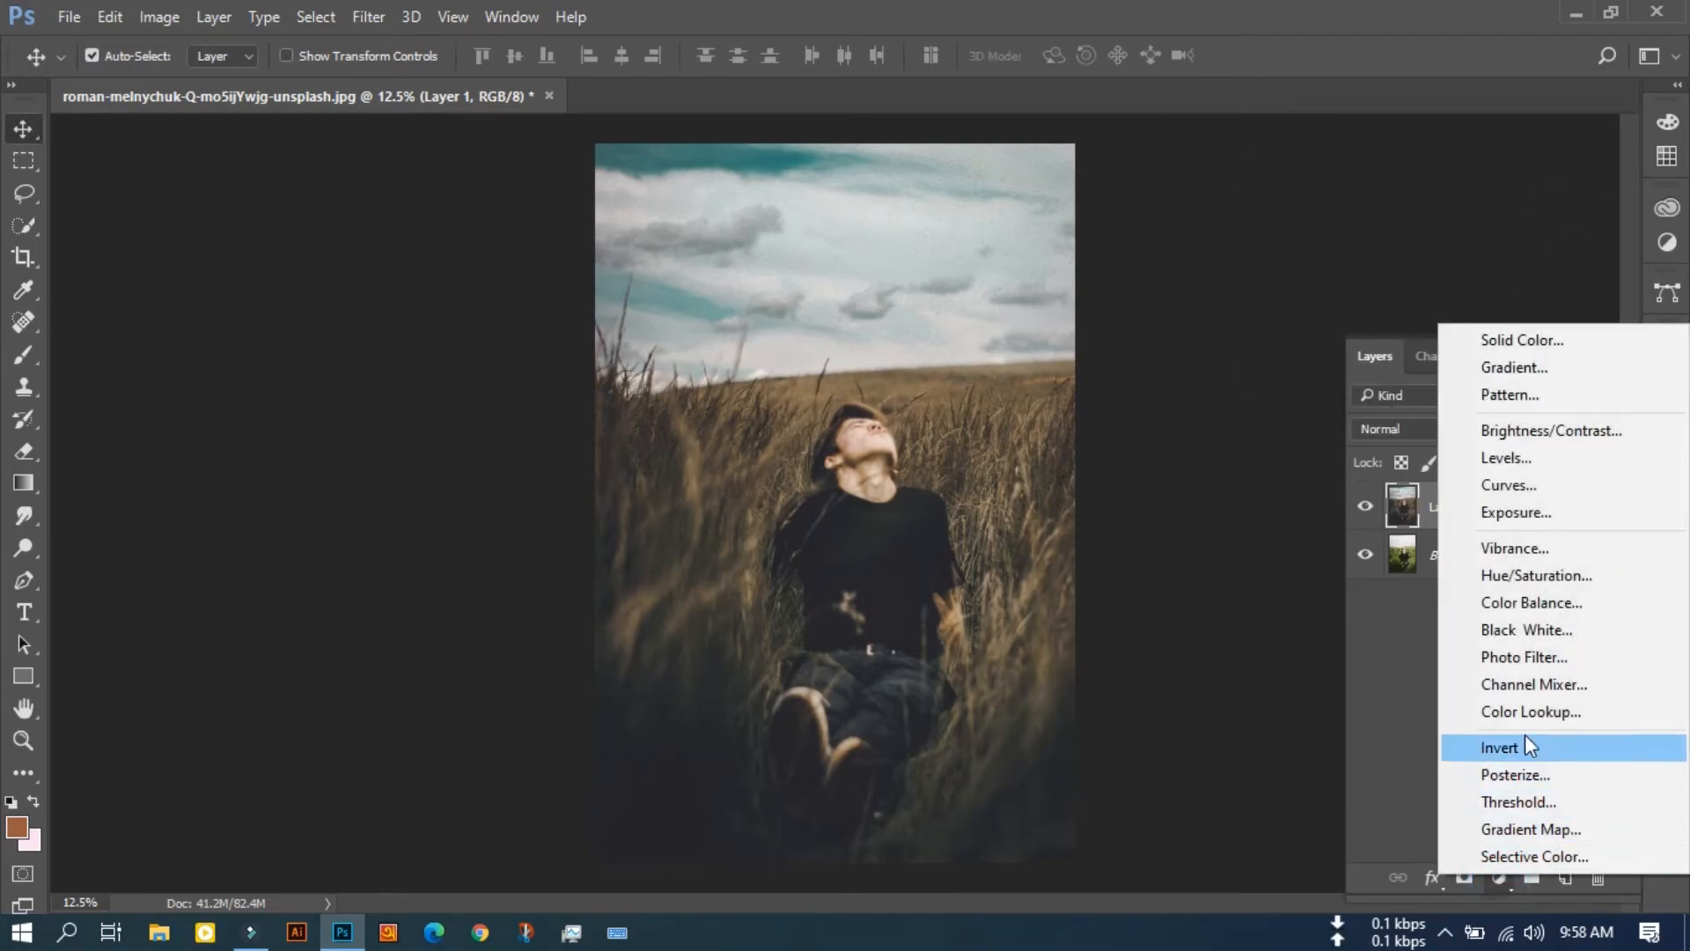
pyautogui.click(1513, 510)
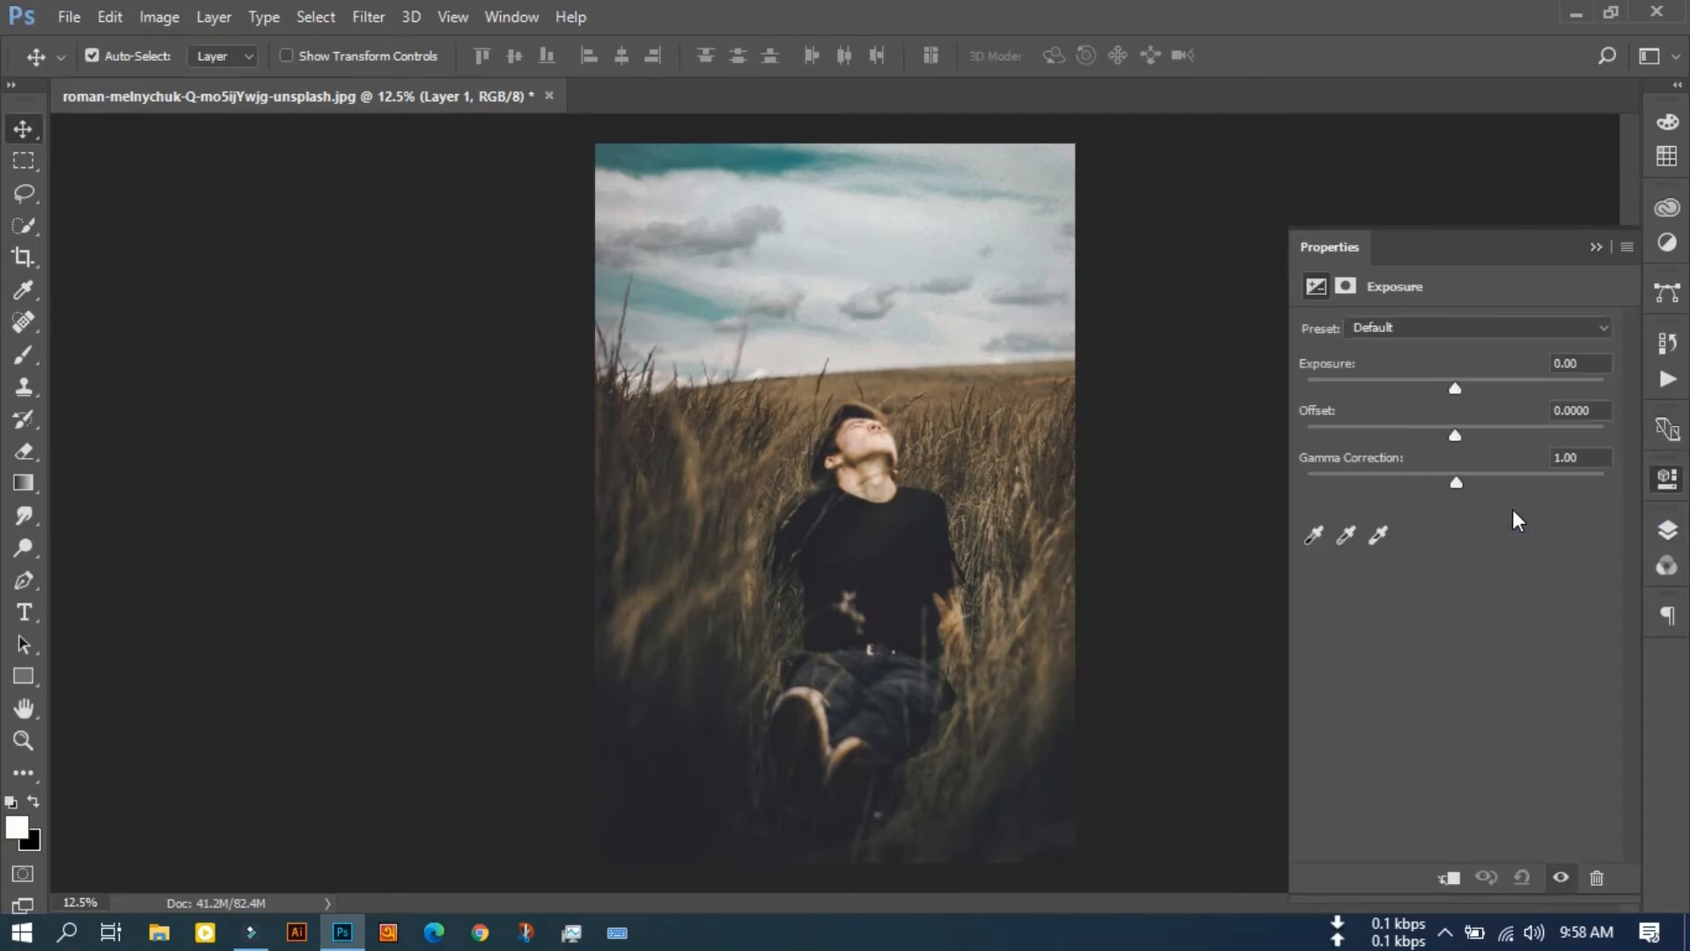
pyautogui.moveTo(1455, 484); pyautogui.dragTo(1461, 438)
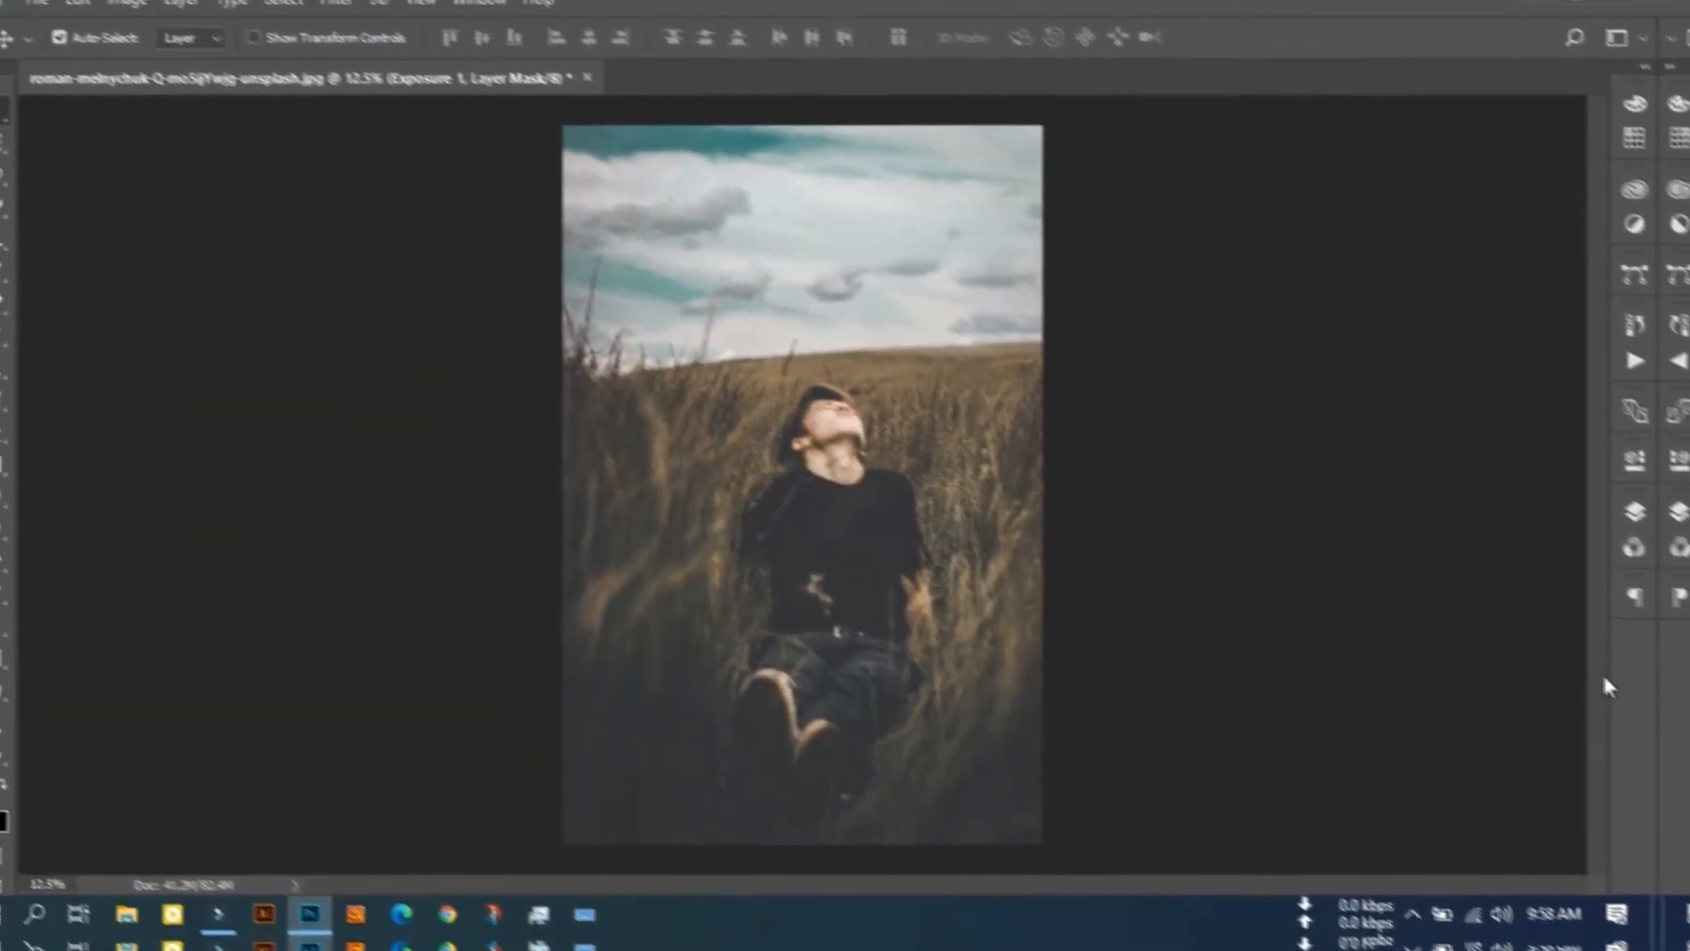
pyautogui.click(1635, 512)
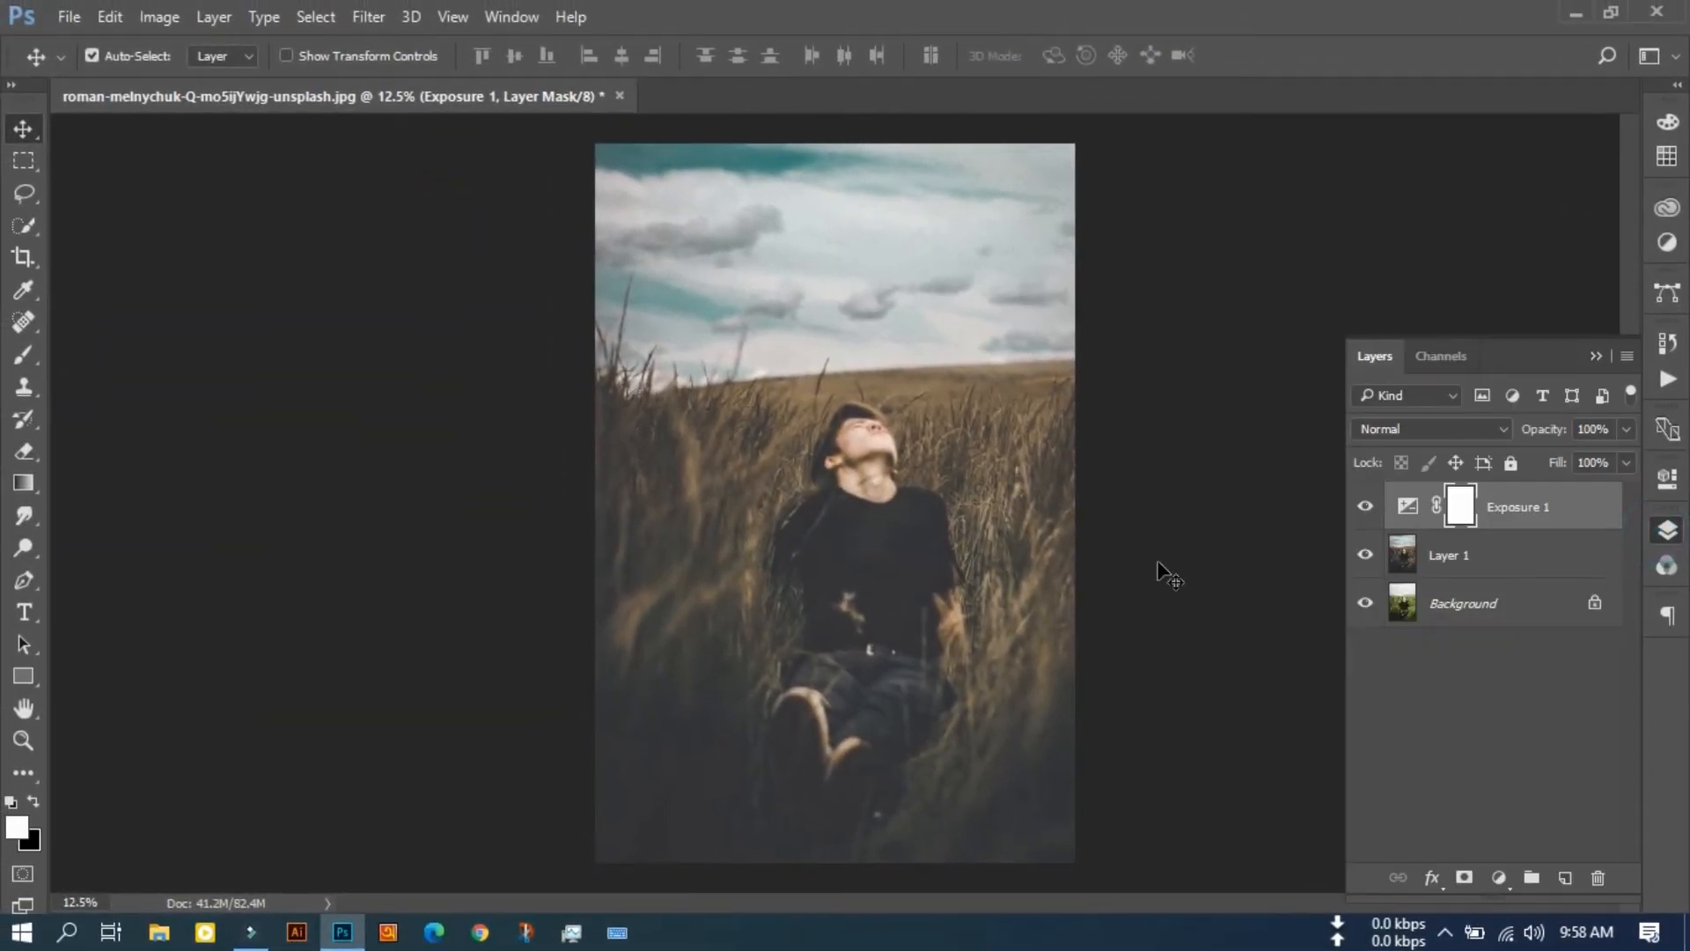
pyautogui.click(428, 475)
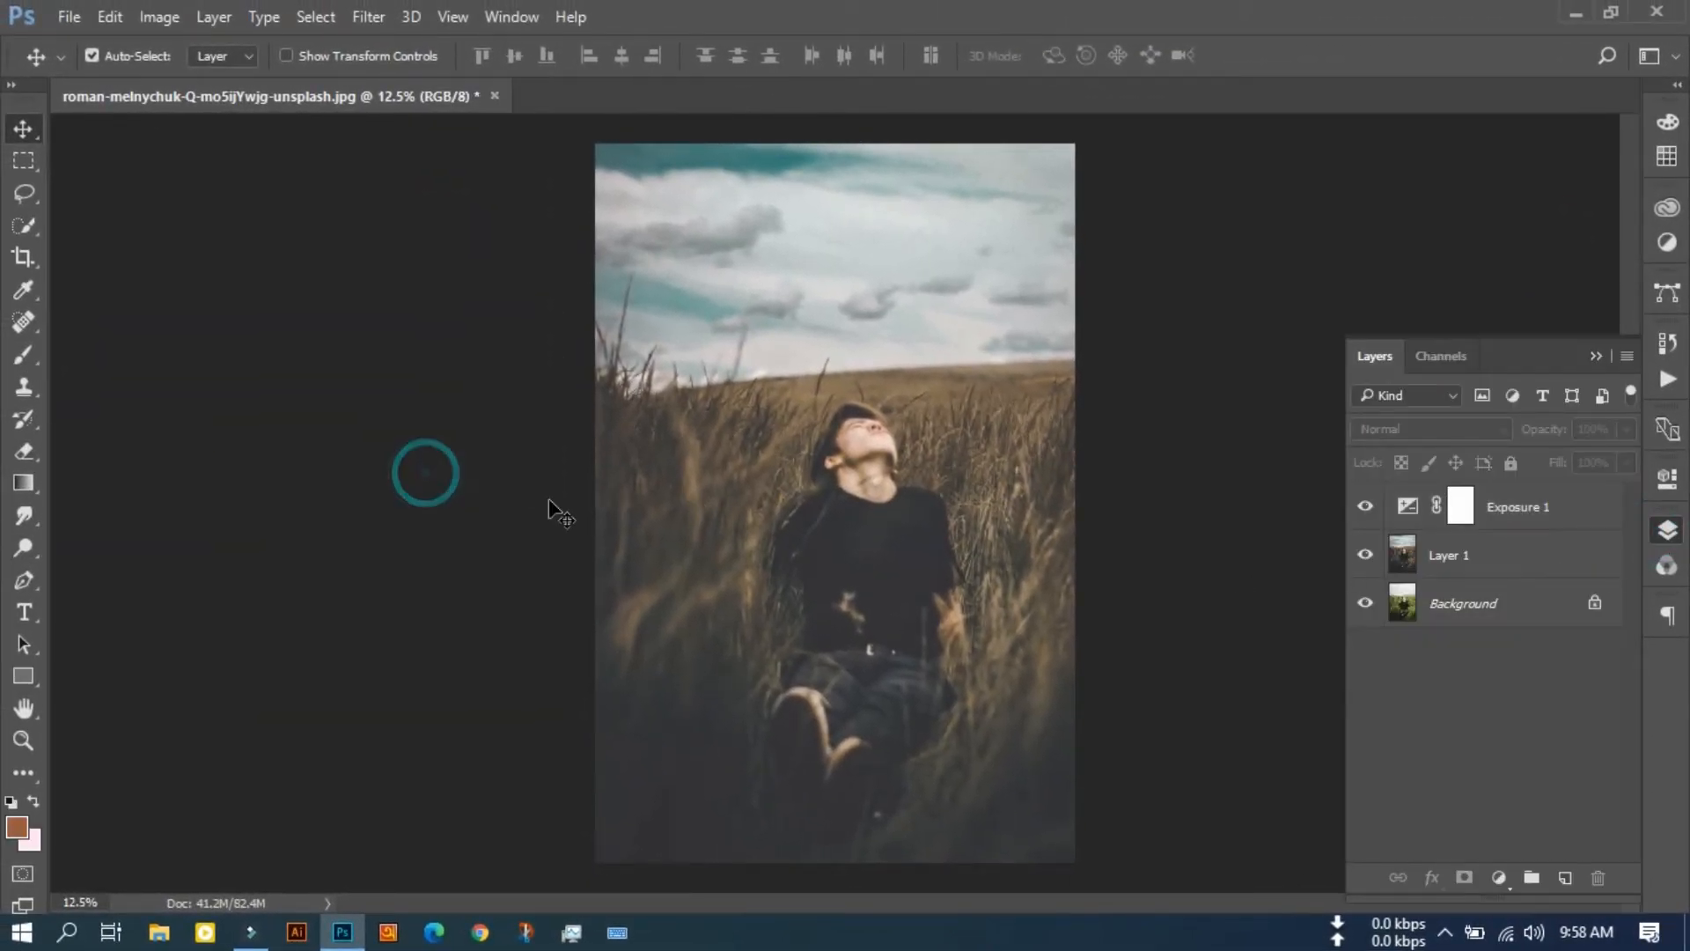
# Step: Start saving the image under a new name, with the desktop as location and JPEG as file type
pyautogui.click(68, 17)
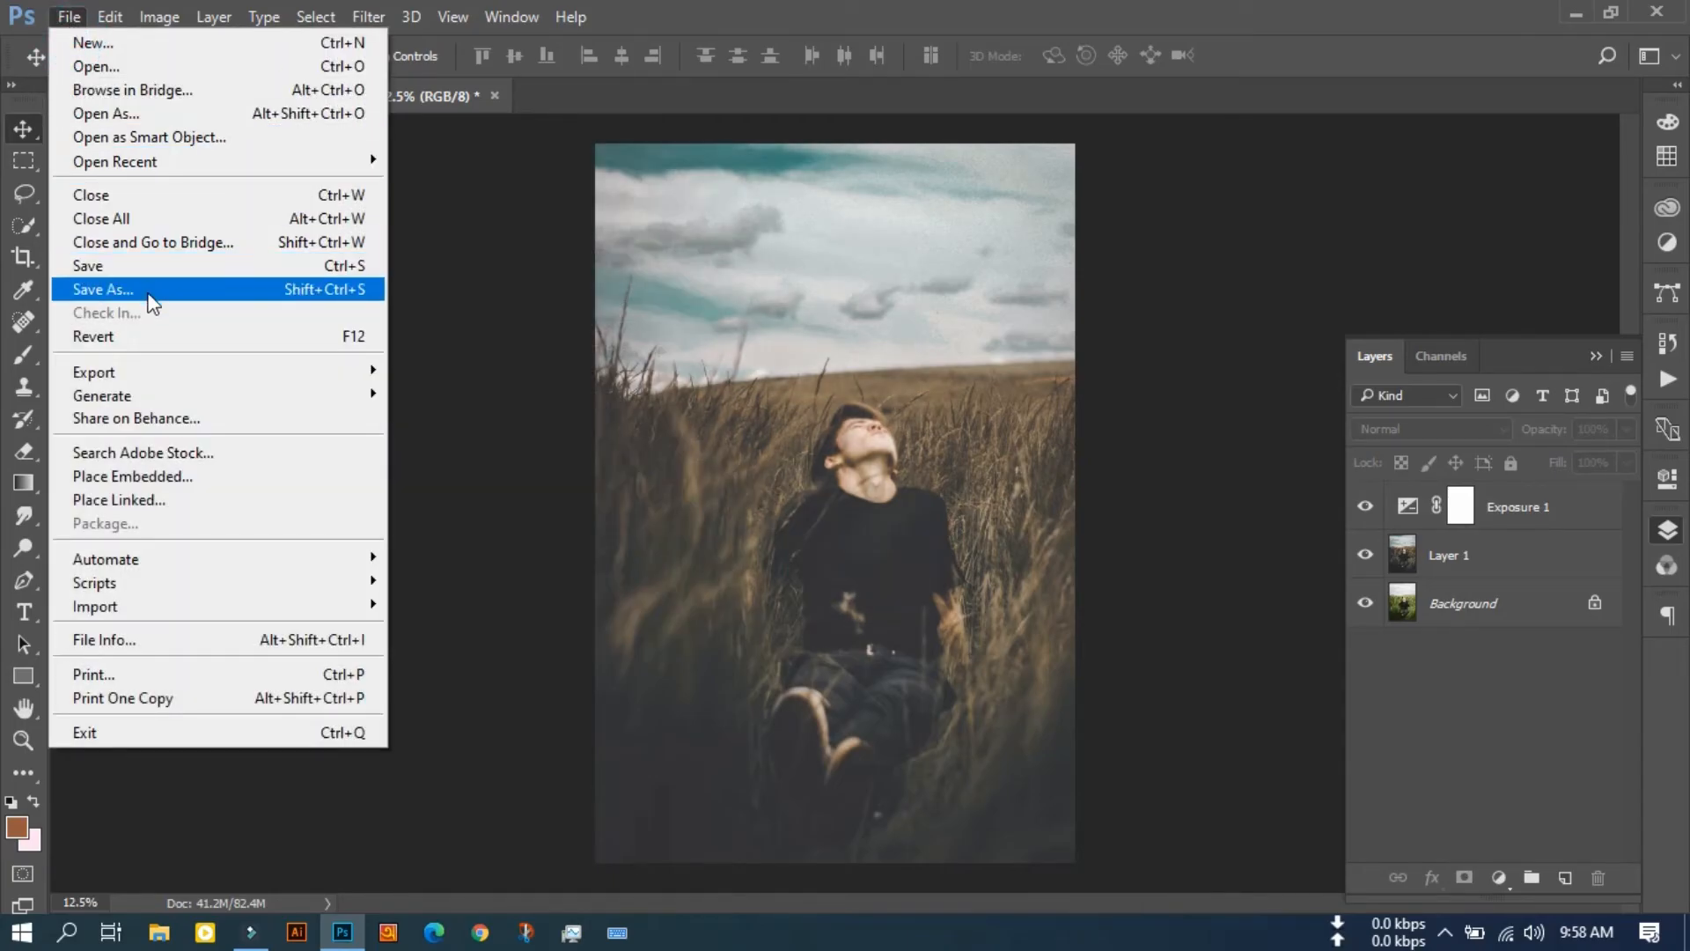
pyautogui.click(190, 291)
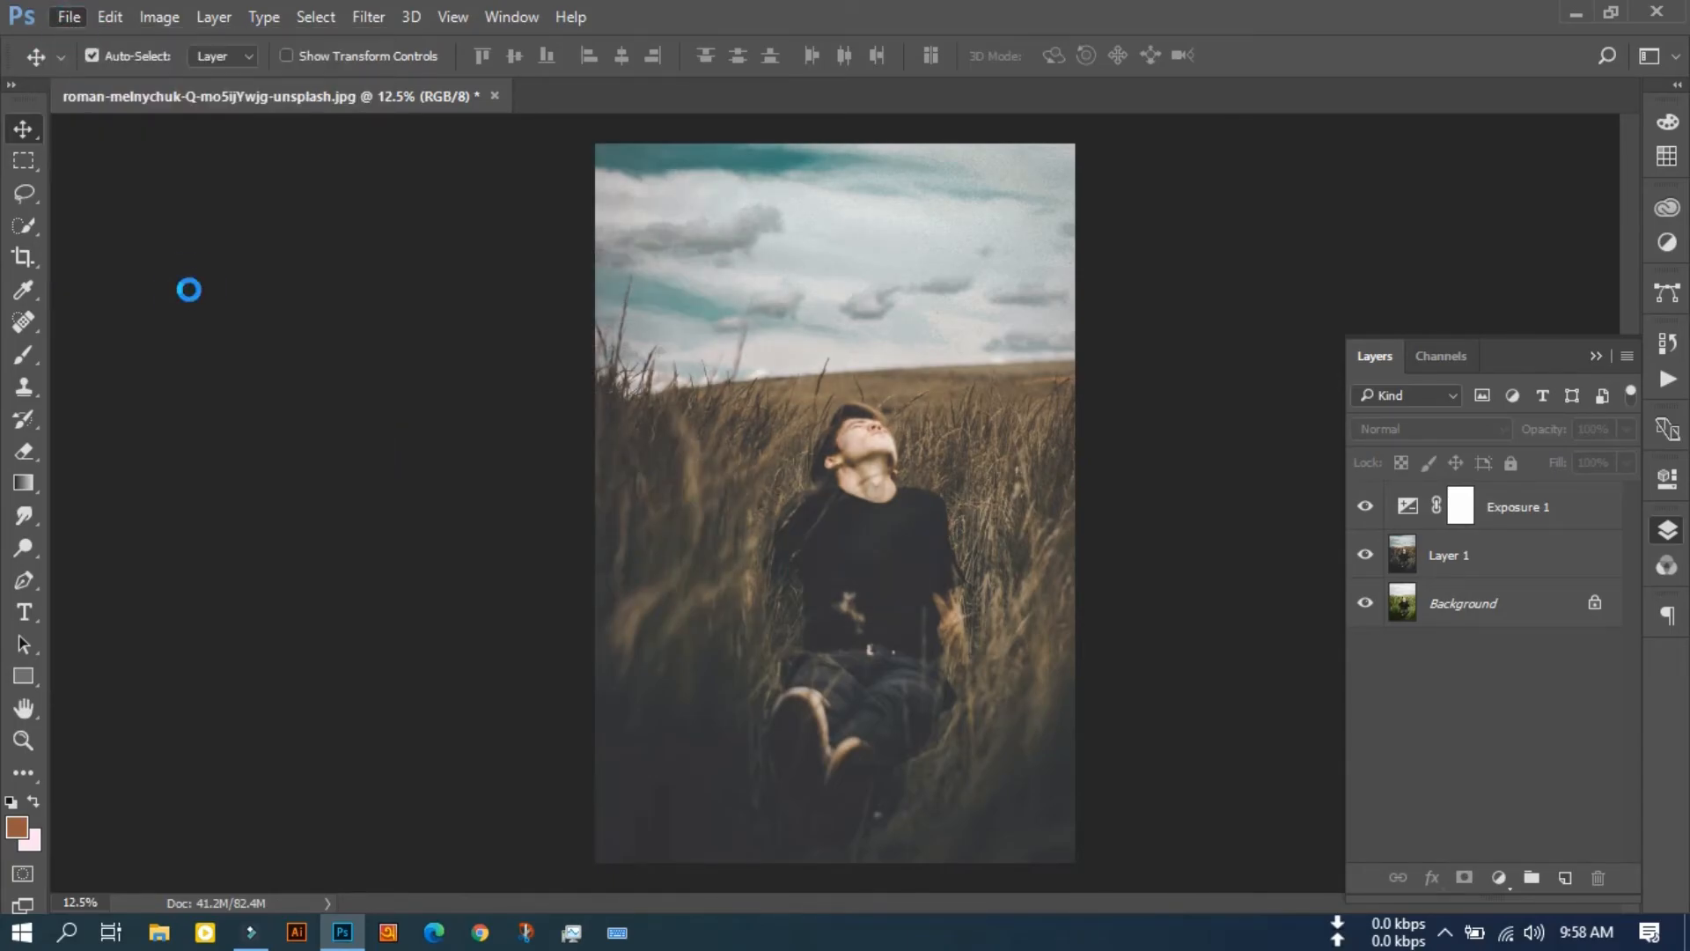
pyautogui.click(104, 275)
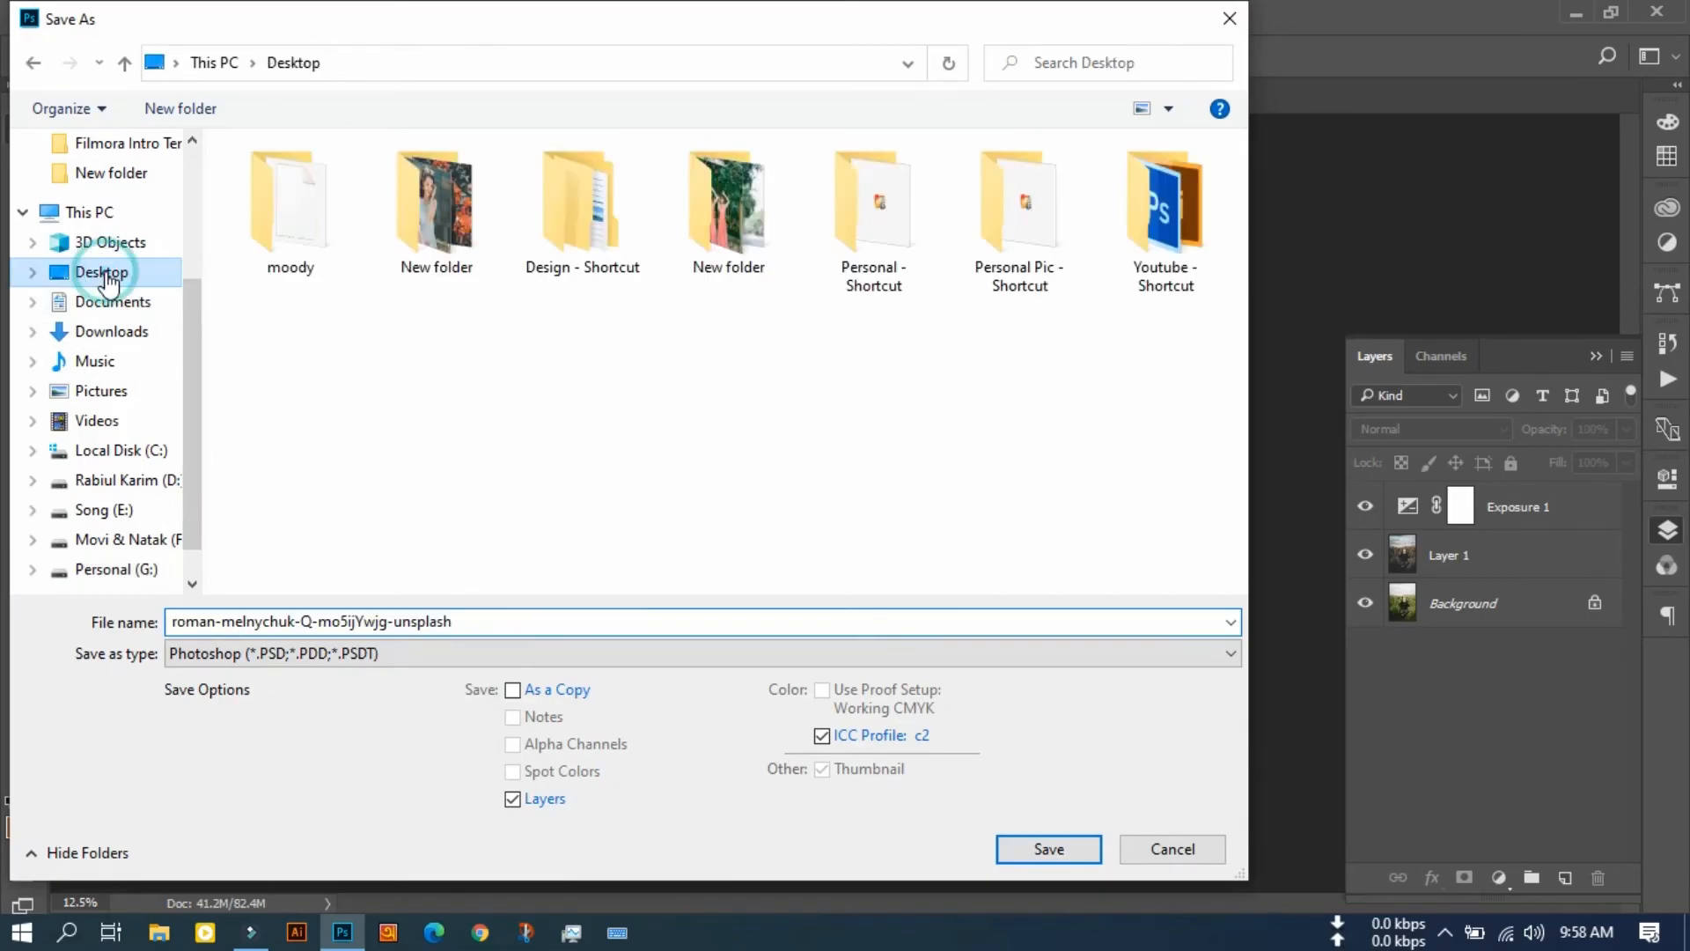
pyautogui.click(479, 620)
pyautogui.click(447, 655)
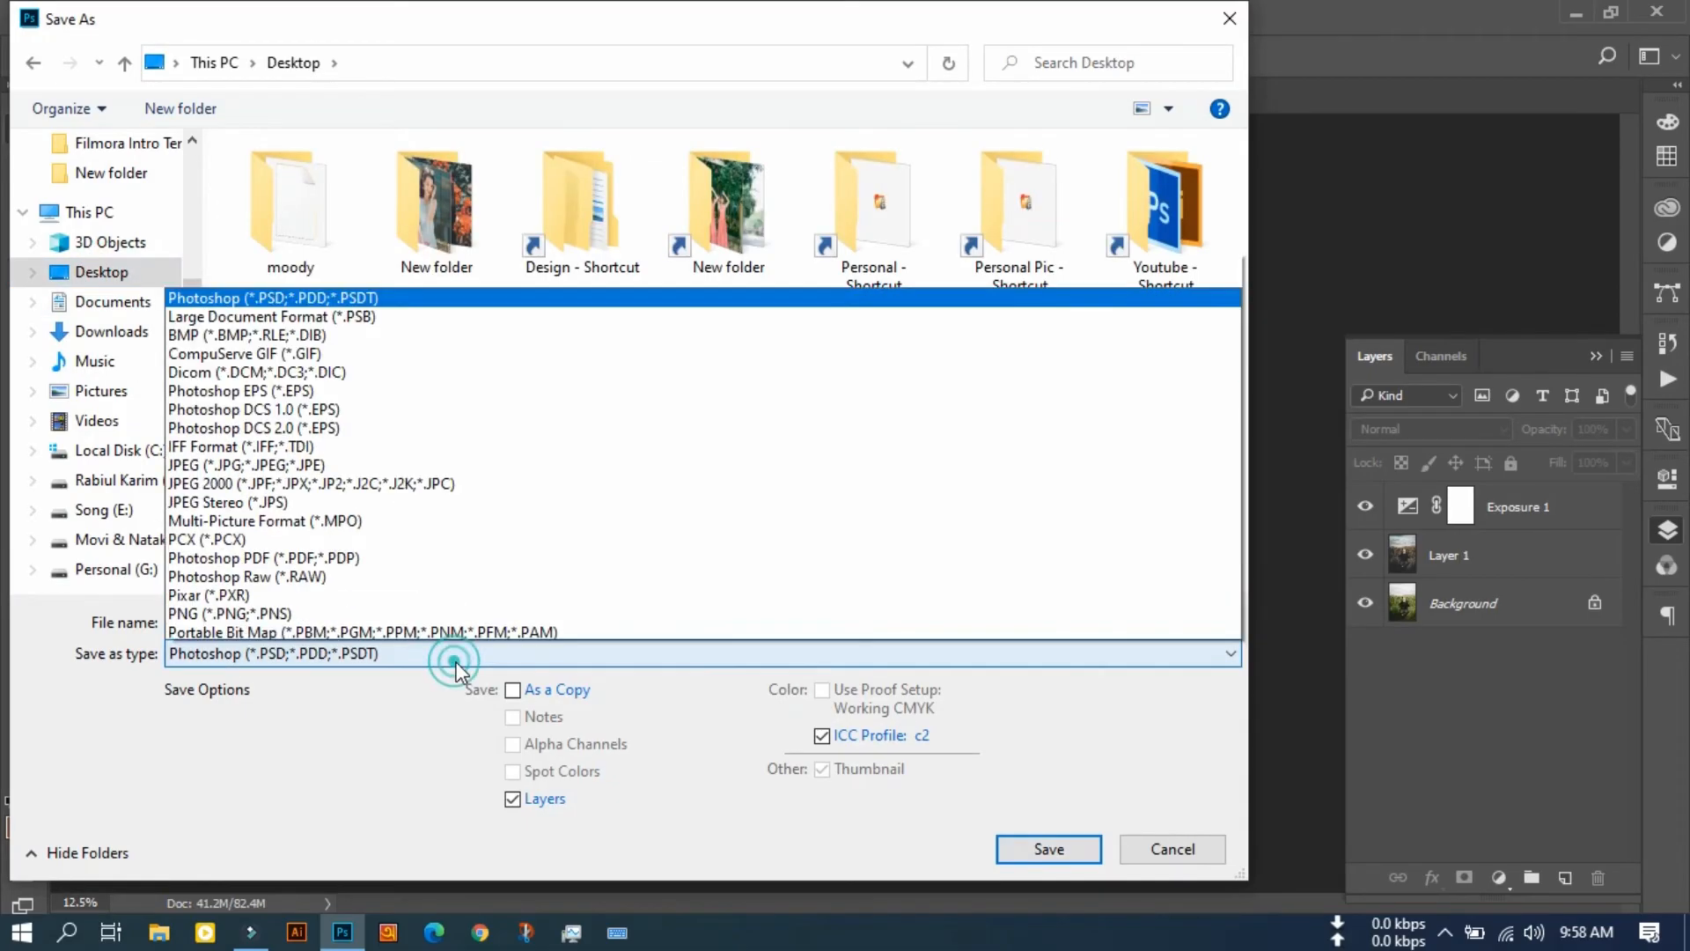
pyautogui.click(307, 406)
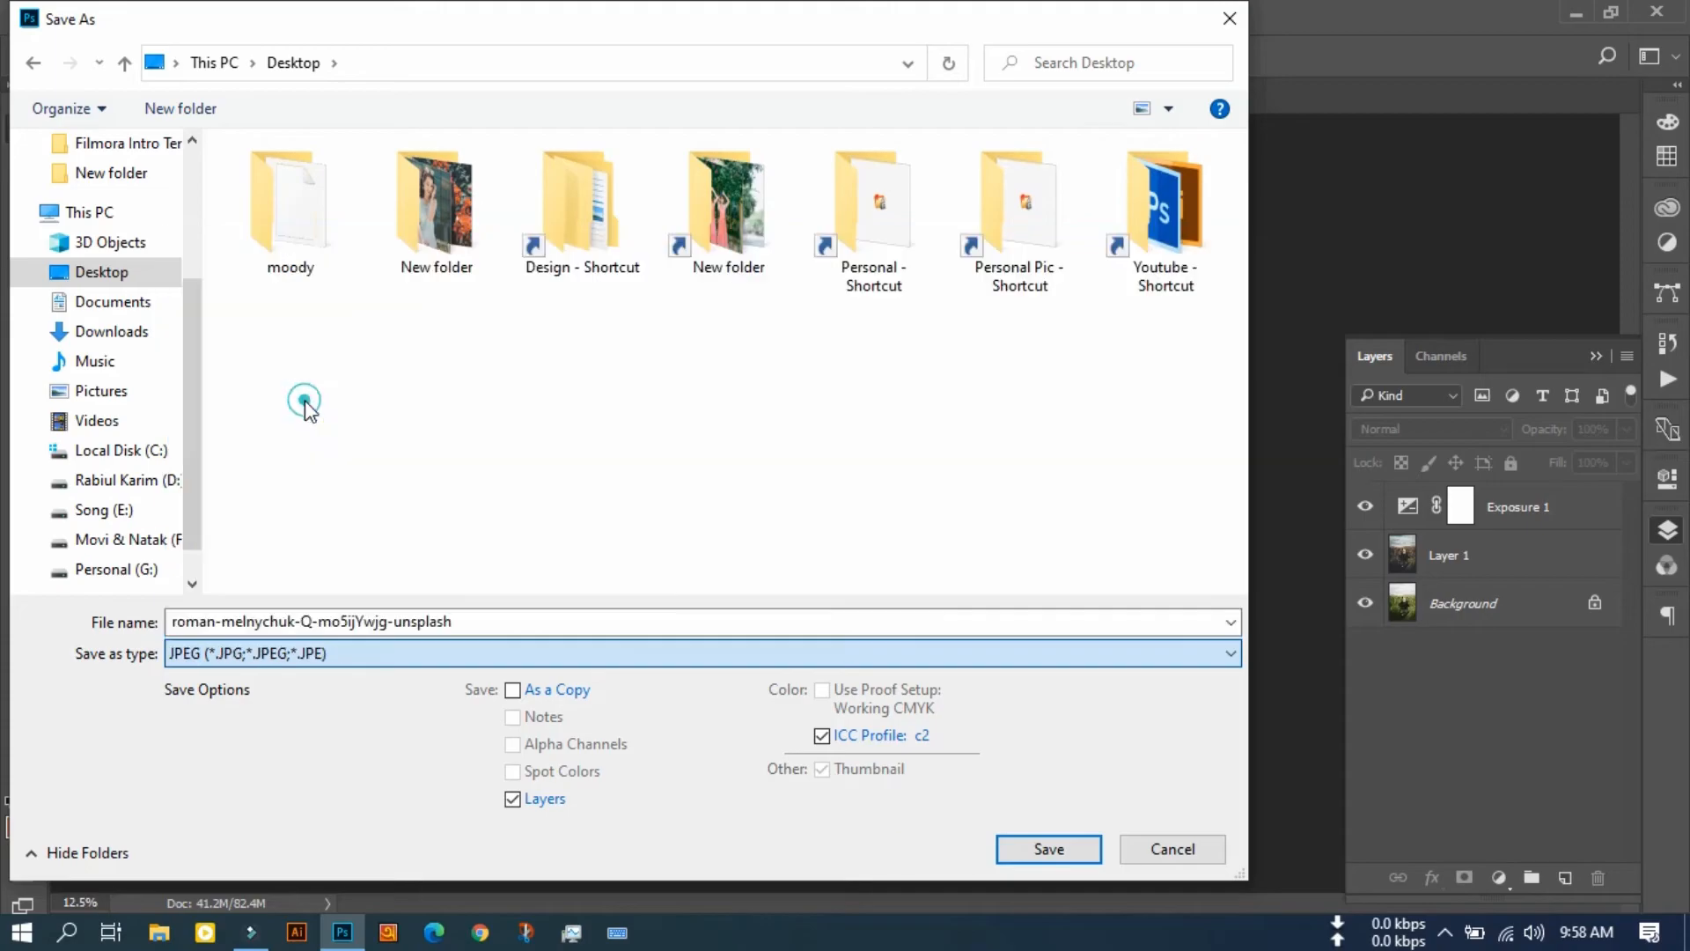
# Step: Name the file "dark moody" and save it as a progressive JPEG with maximum quality 12
pyautogui.click(459, 621)
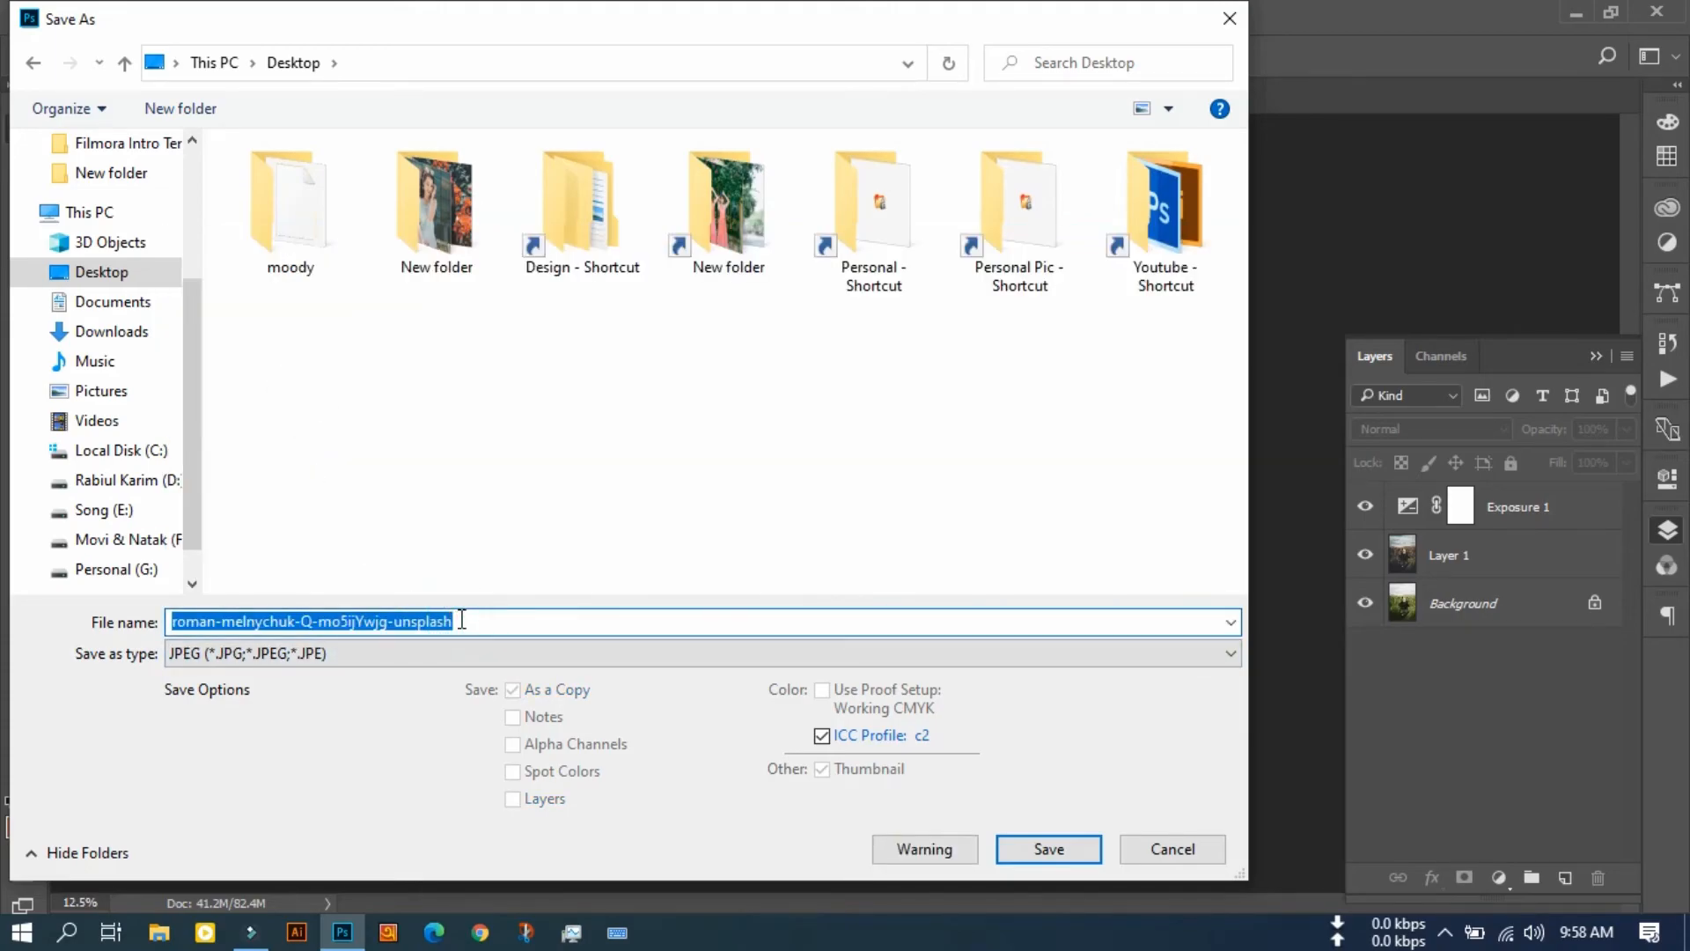
pyautogui.press('BackSpace')
pyautogui.write('mood')
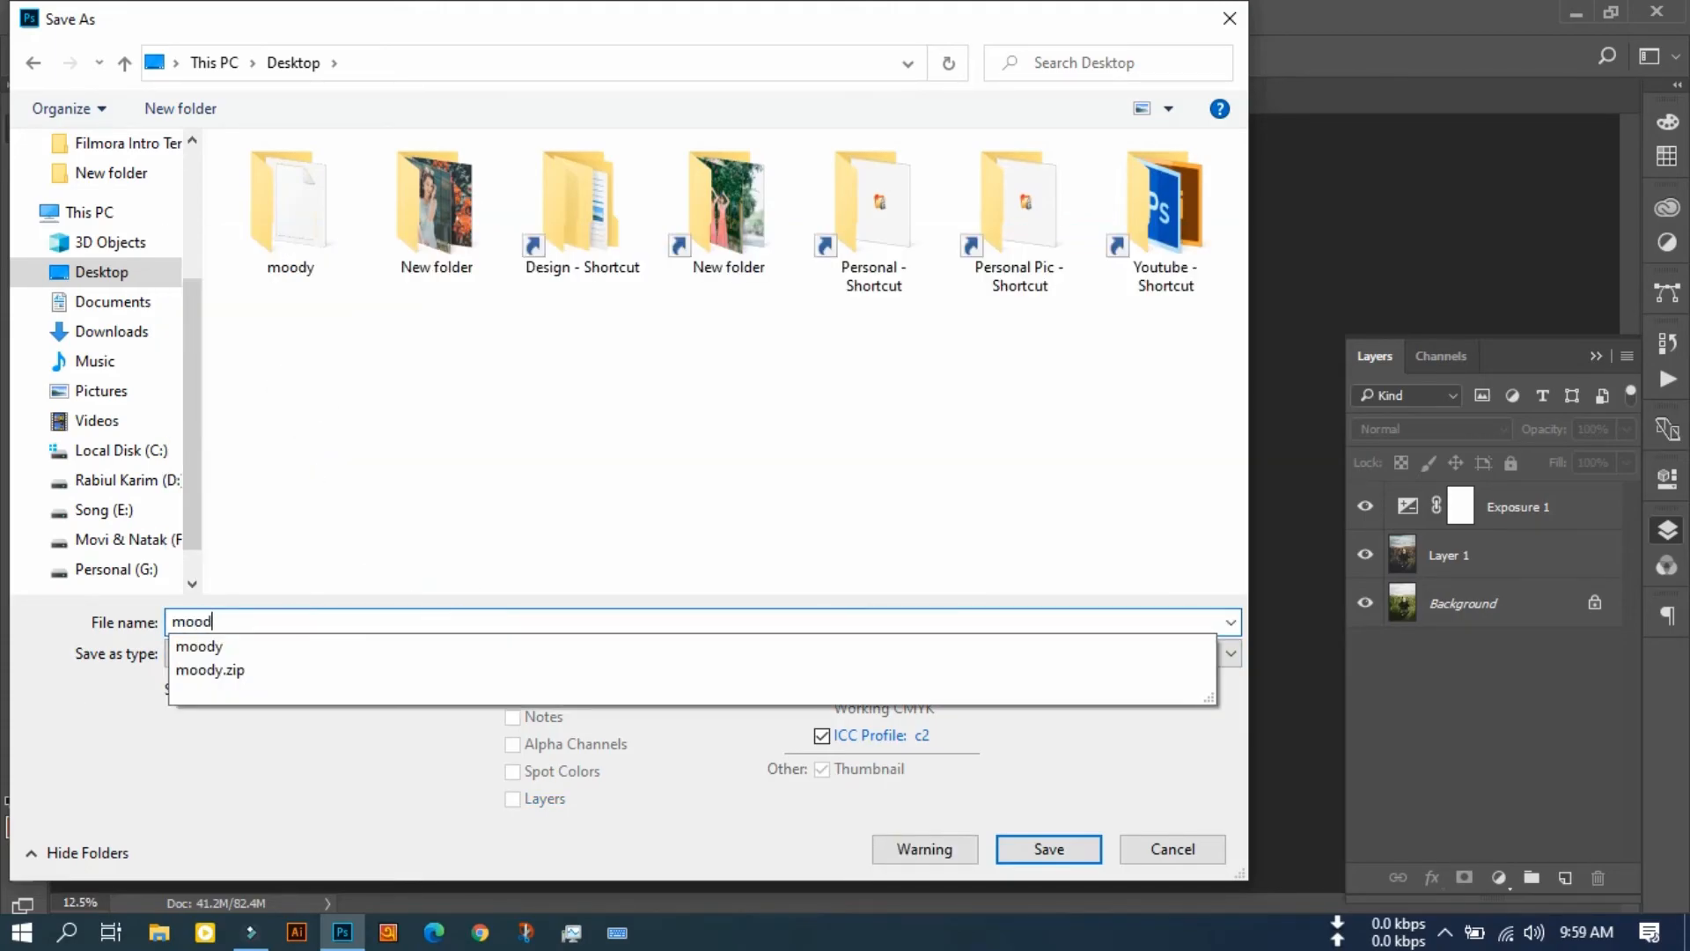
pyautogui.press('BackSpace')
pyautogui.press('BackSpace')
pyautogui.press('BackSpace')
pyautogui.press('BackSpace')
pyautogui.press('BackSpace')
pyautogui.write('dark')
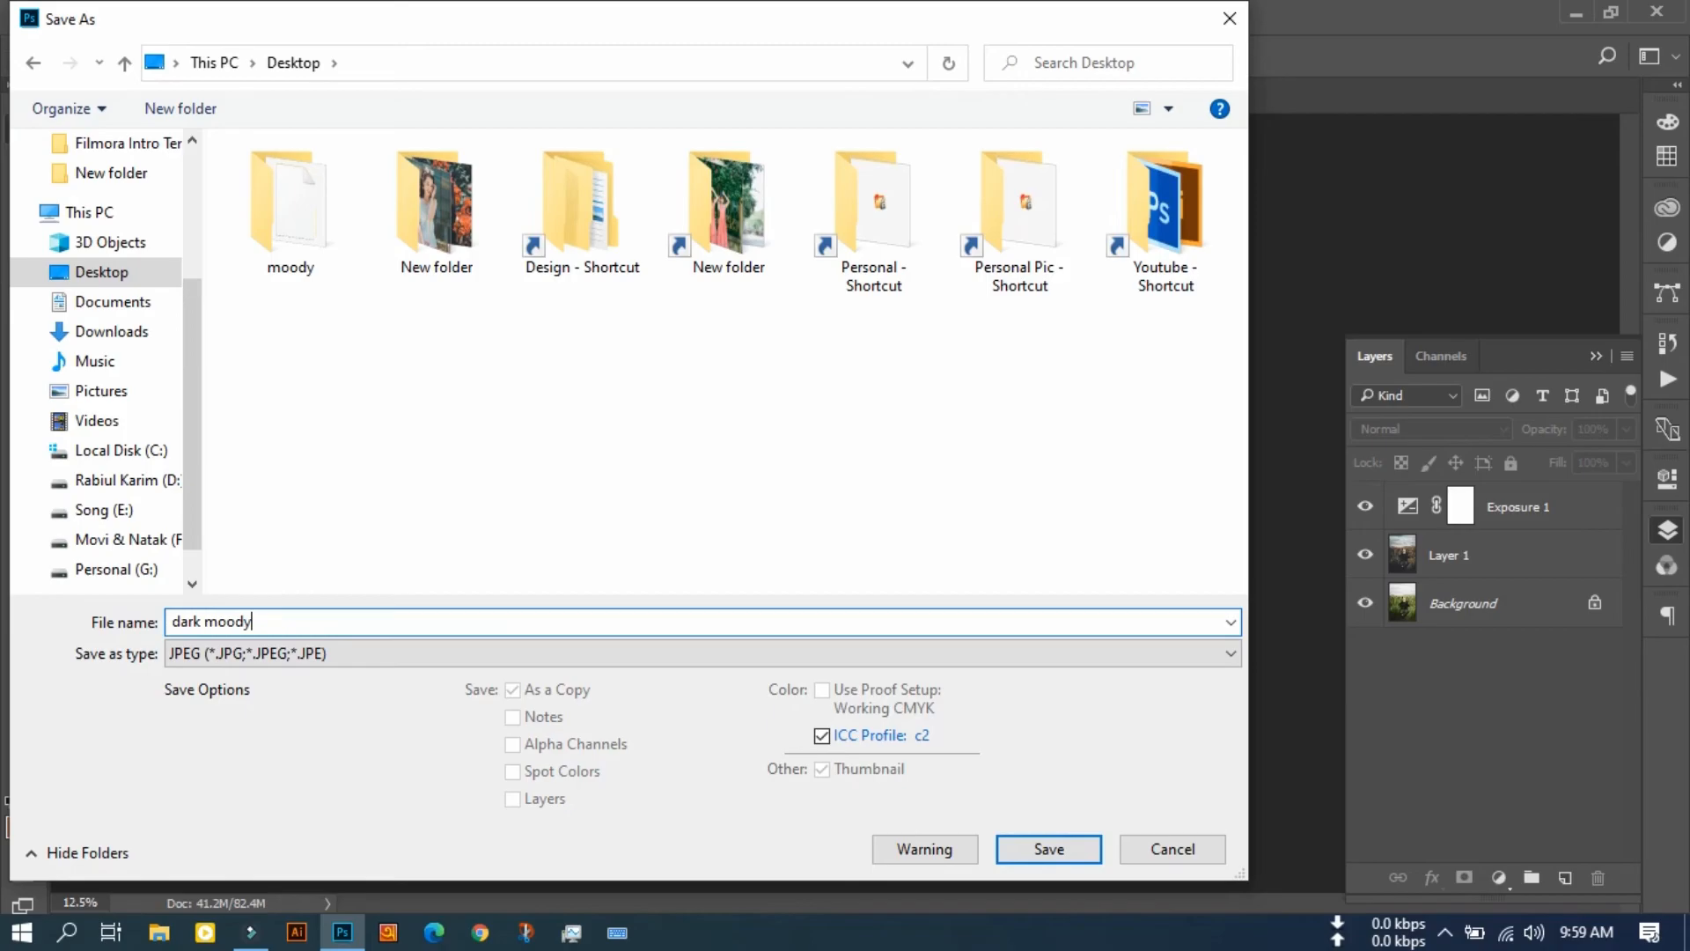
pyautogui.click(1073, 849)
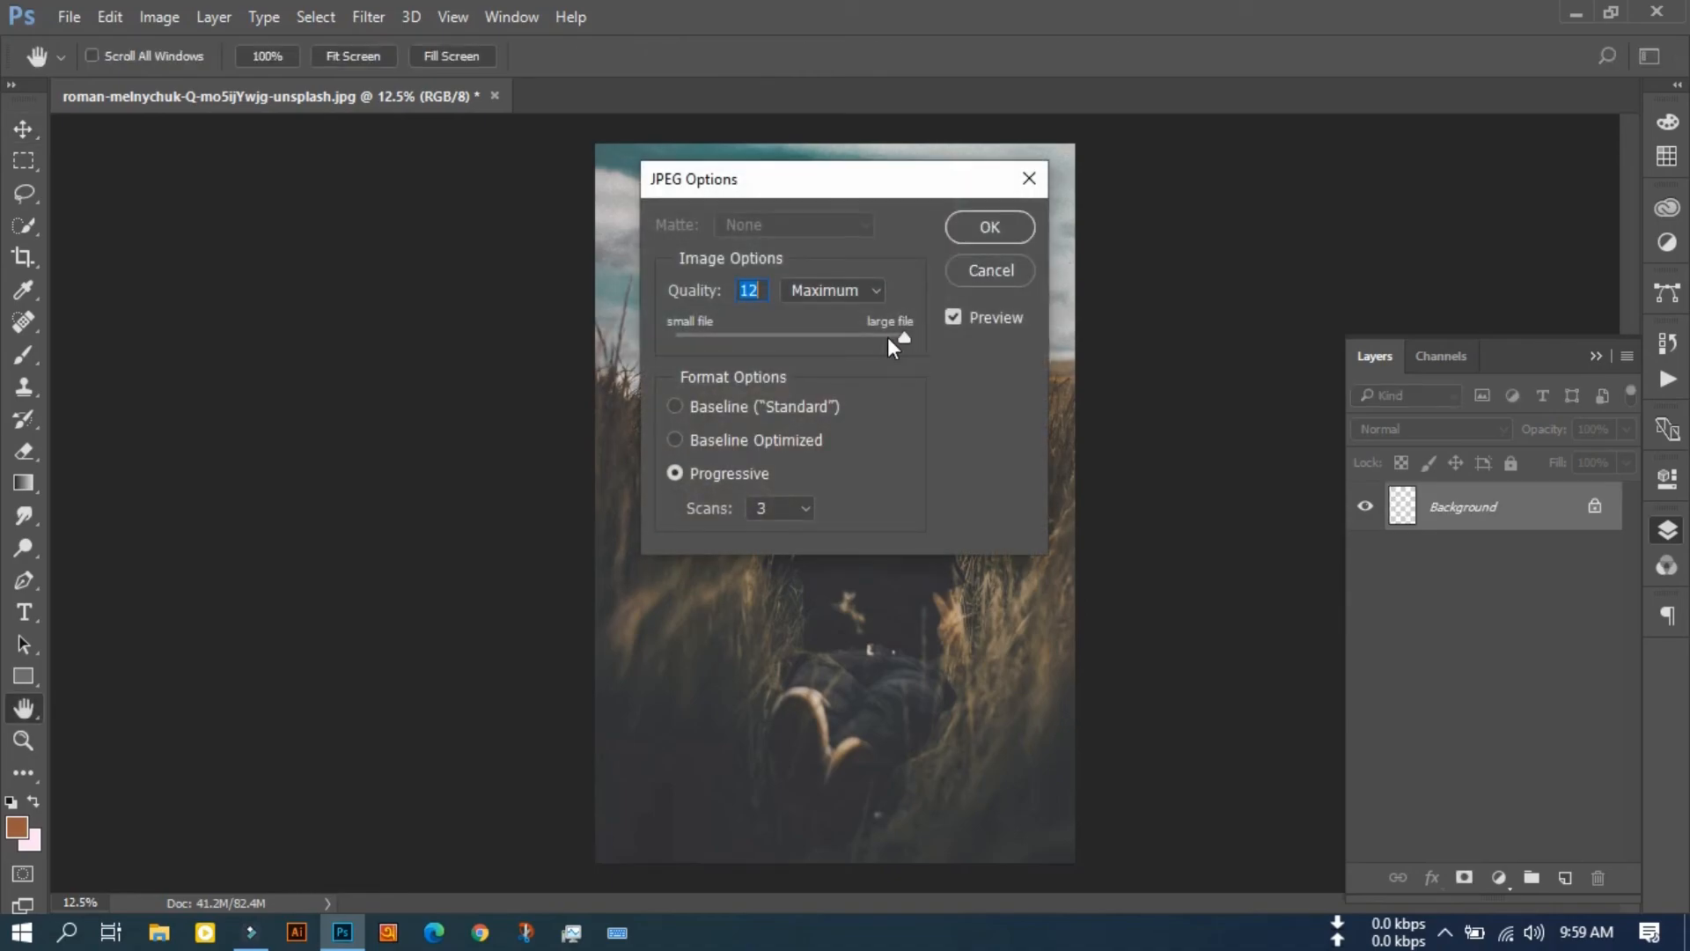
pyautogui.click(977, 226)
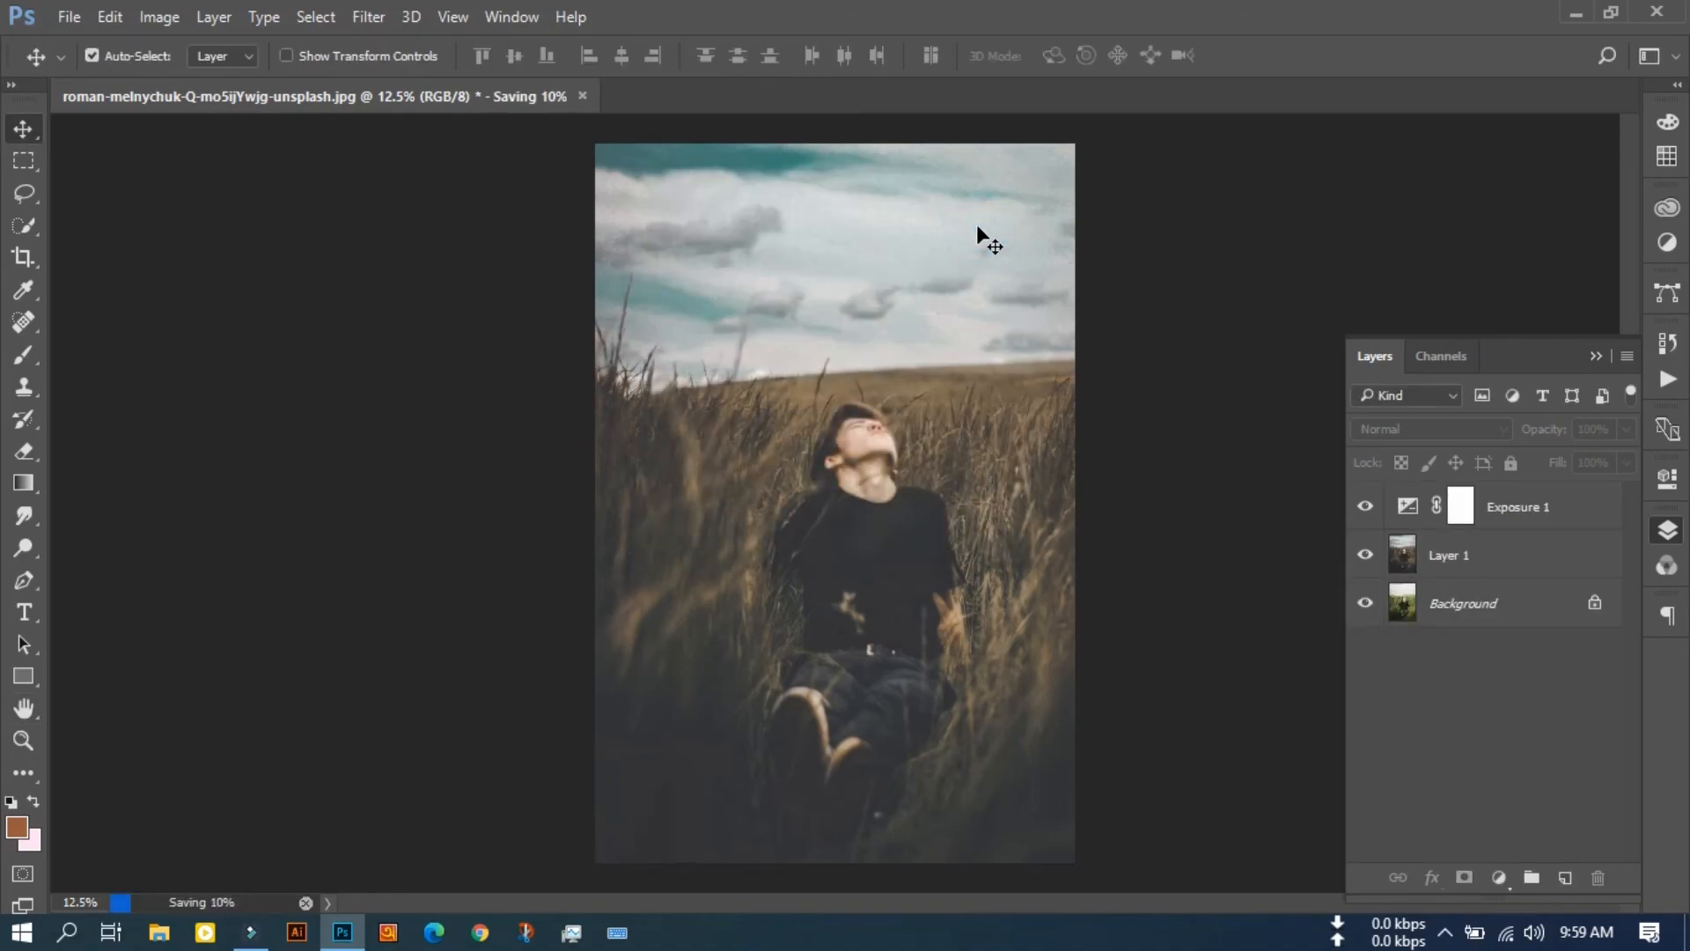